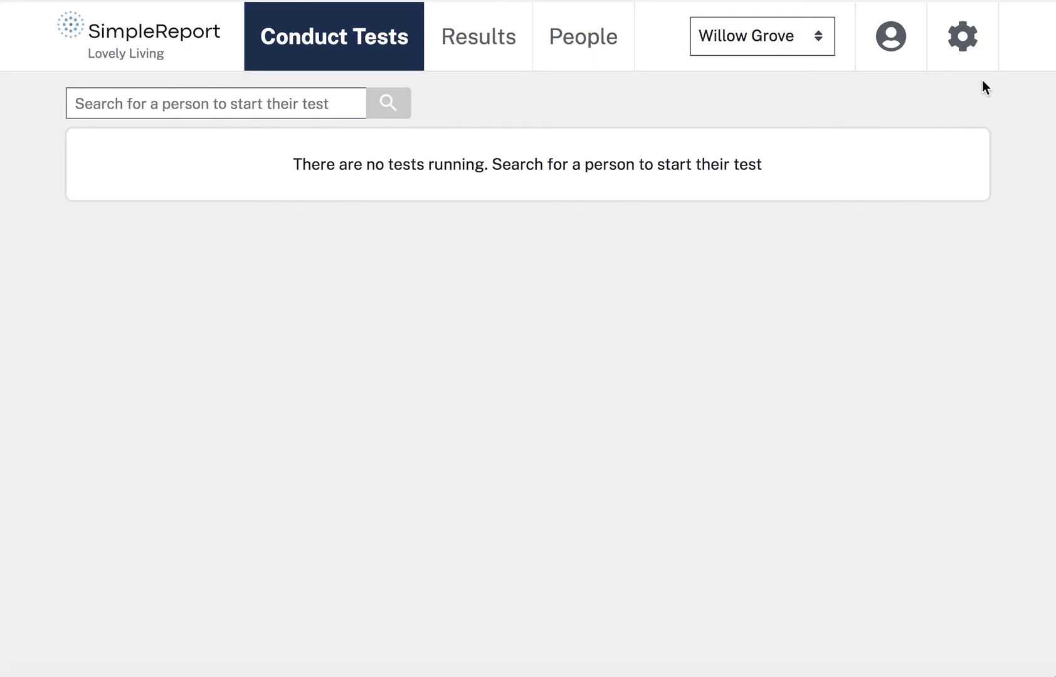
Open the organization settings from the gear icon.
left_click(966, 51)
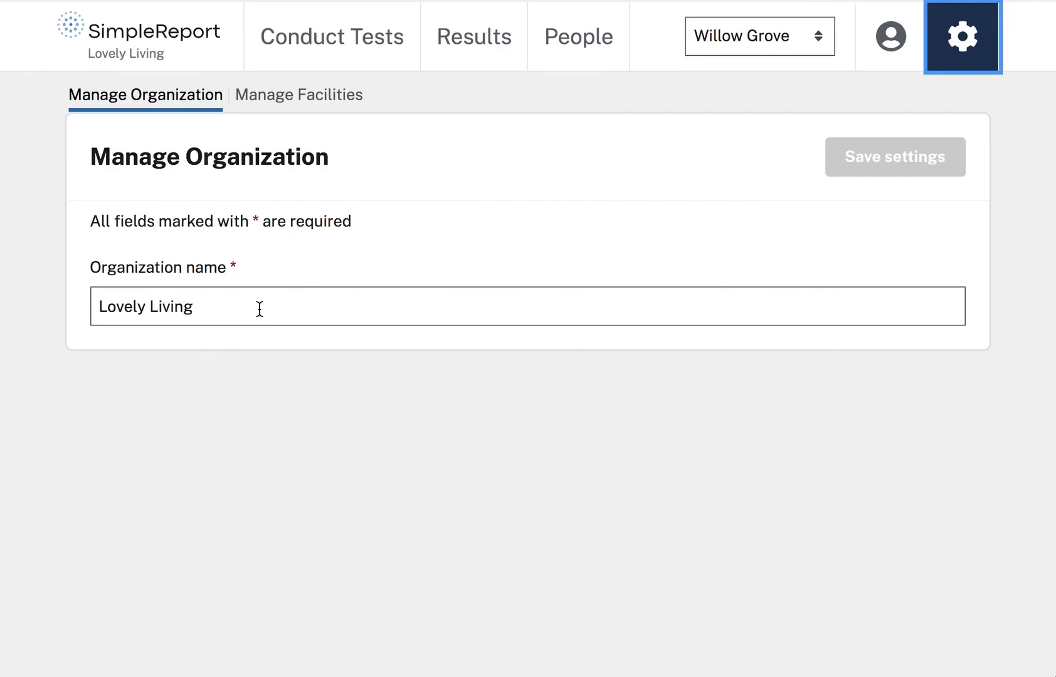
left_click(318, 110)
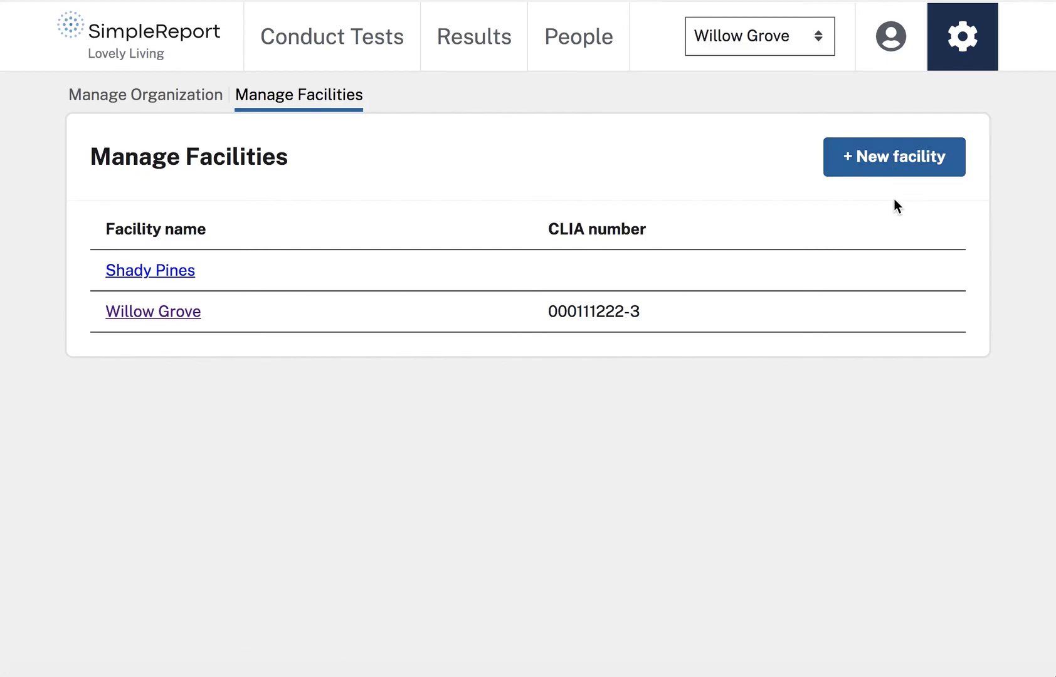
Start a new facility from Willow Grove and name it 'Tazo Park'.
left_click(914, 168)
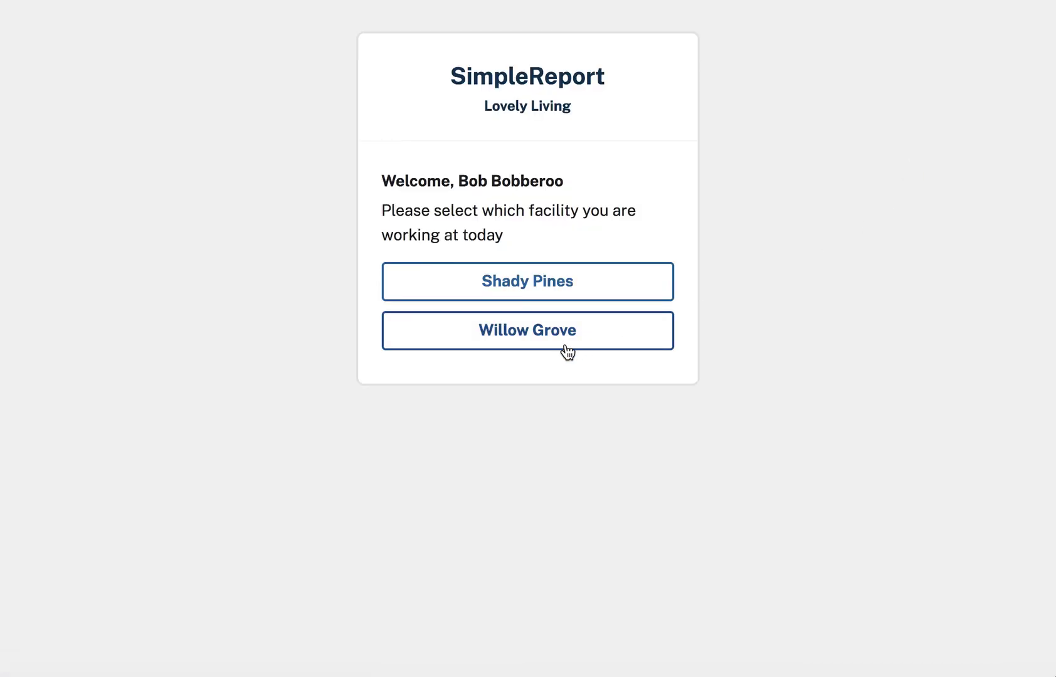
left_click(561, 339)
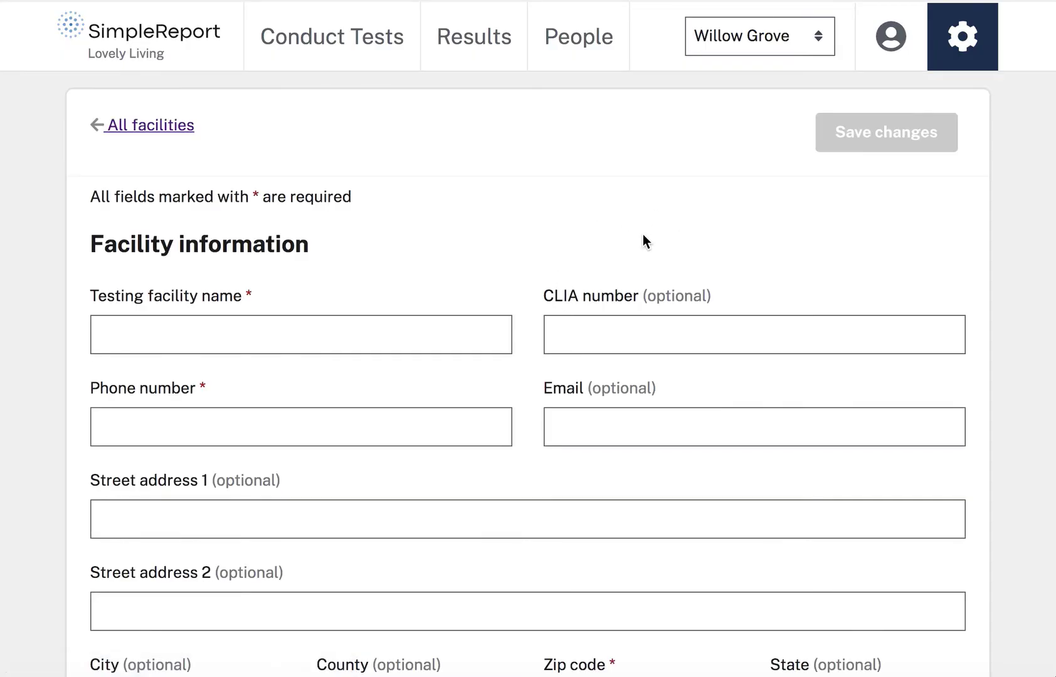
scroll(643, 234, "down", 2)
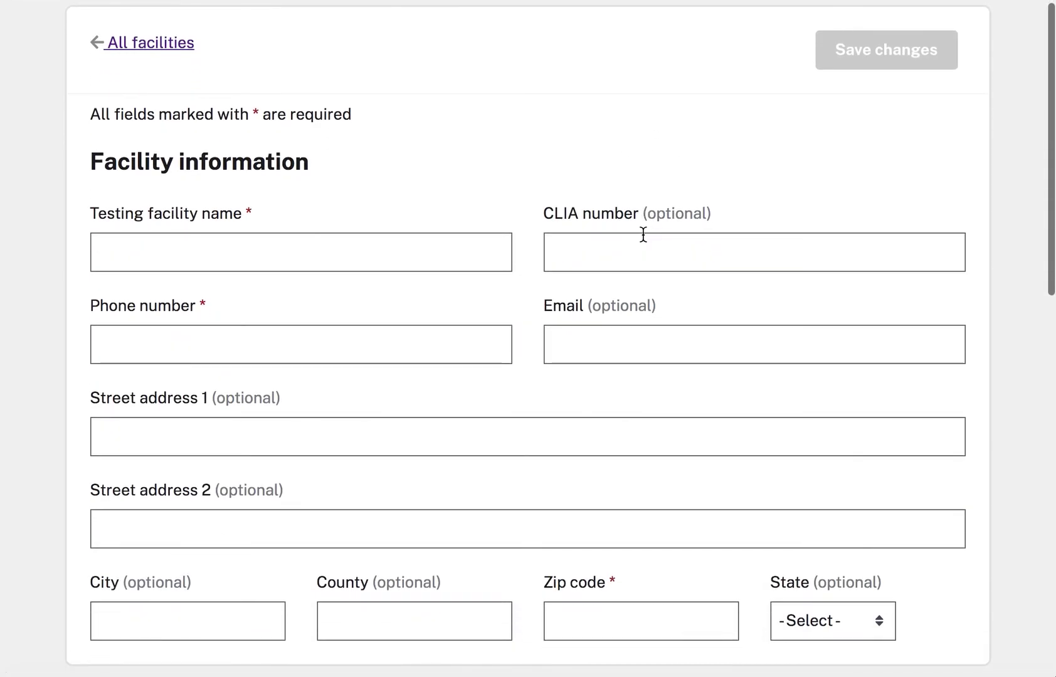
scroll(643, 235, "down", 1)
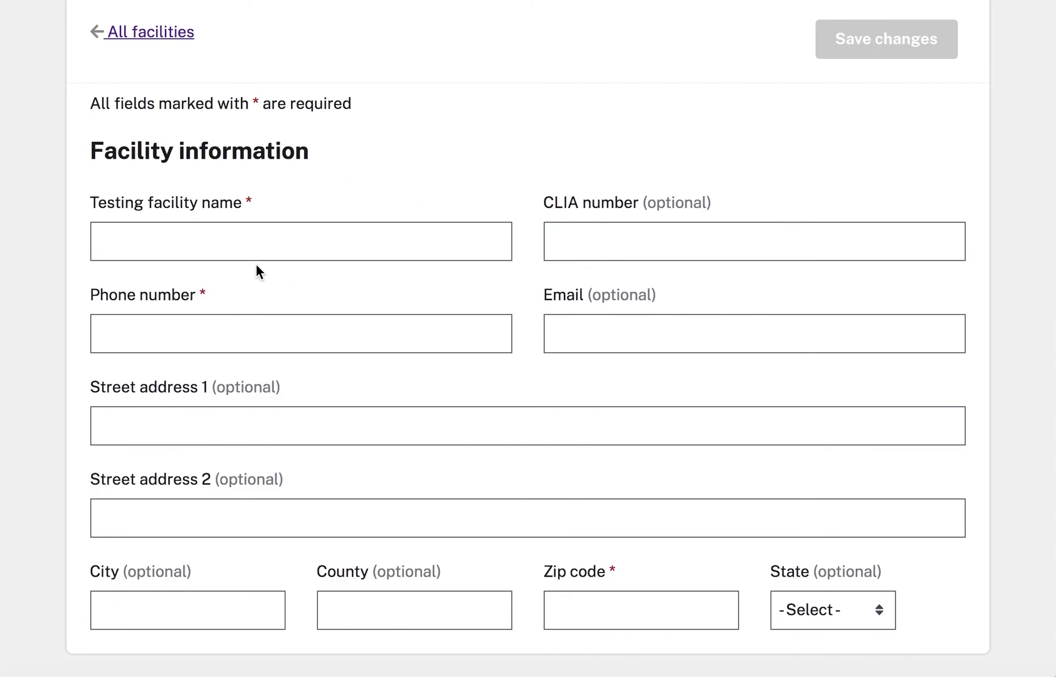
left_click(248, 241)
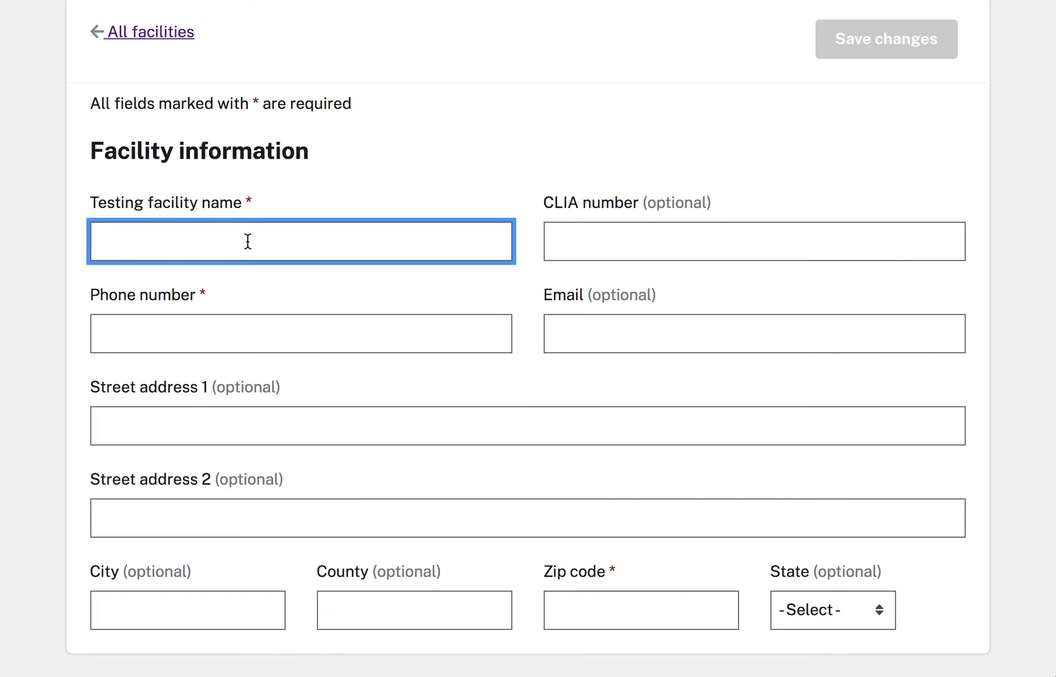
type("Tazo")
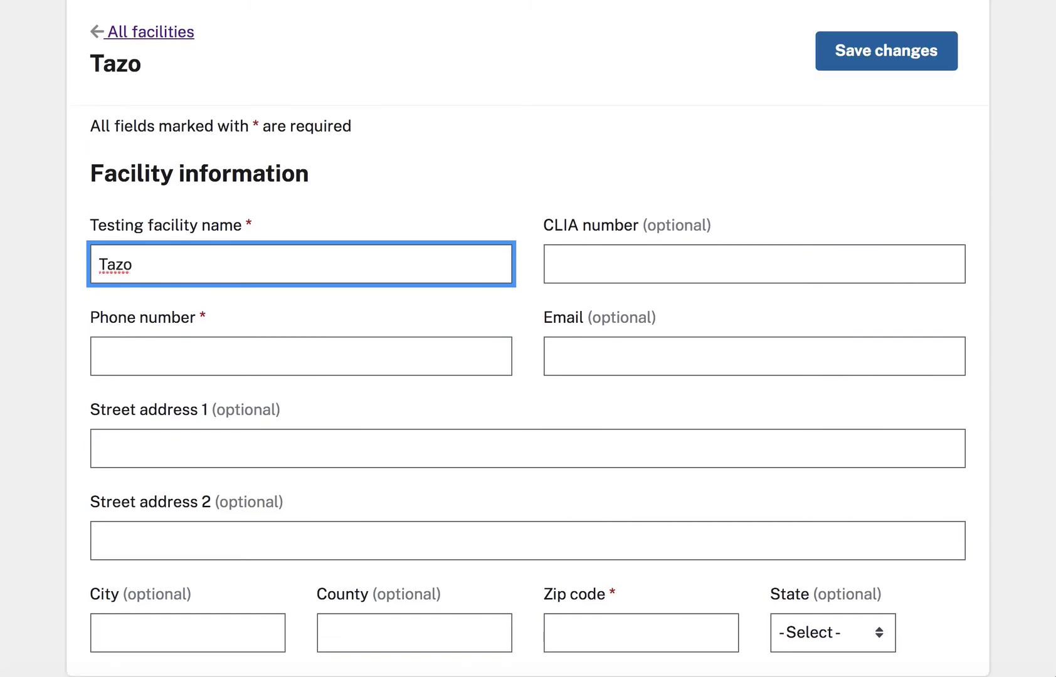
type(" Park")
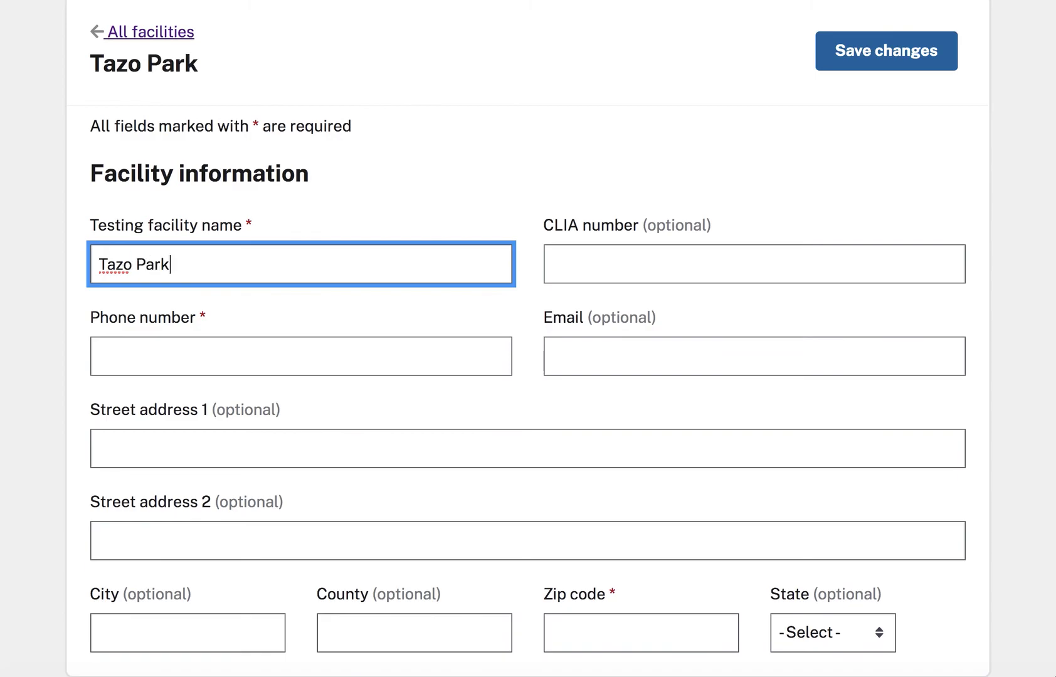
left_click(429, 227)
Enter the facility's phone number and CLIA number 198374934.
left_click(394, 351)
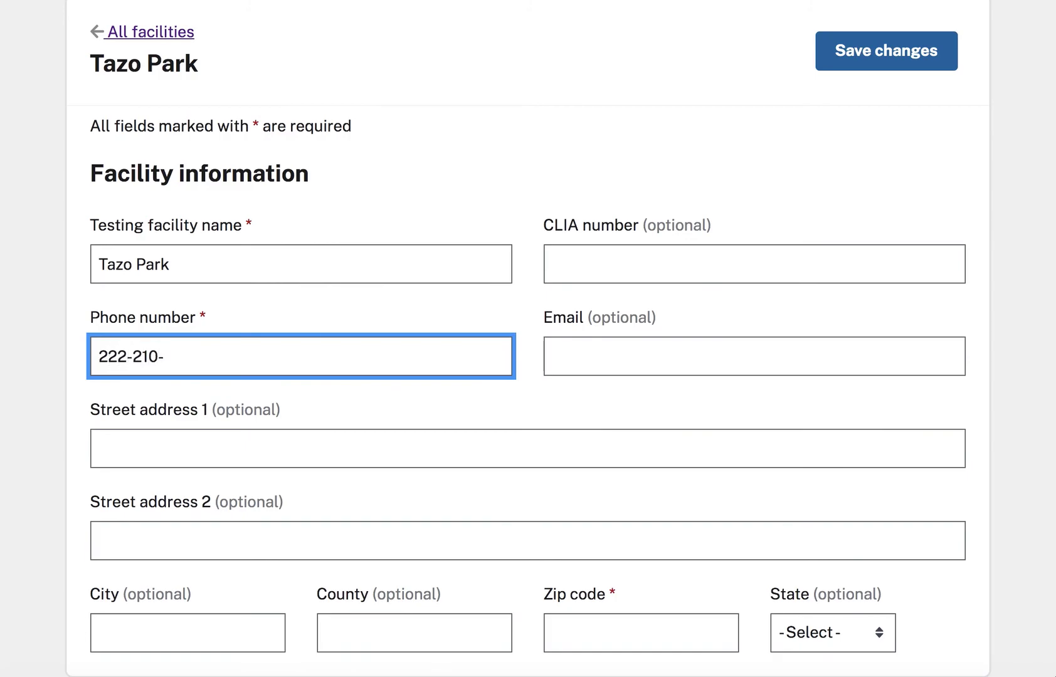
scroll(672, 253, "up", 3)
left_click(627, 257)
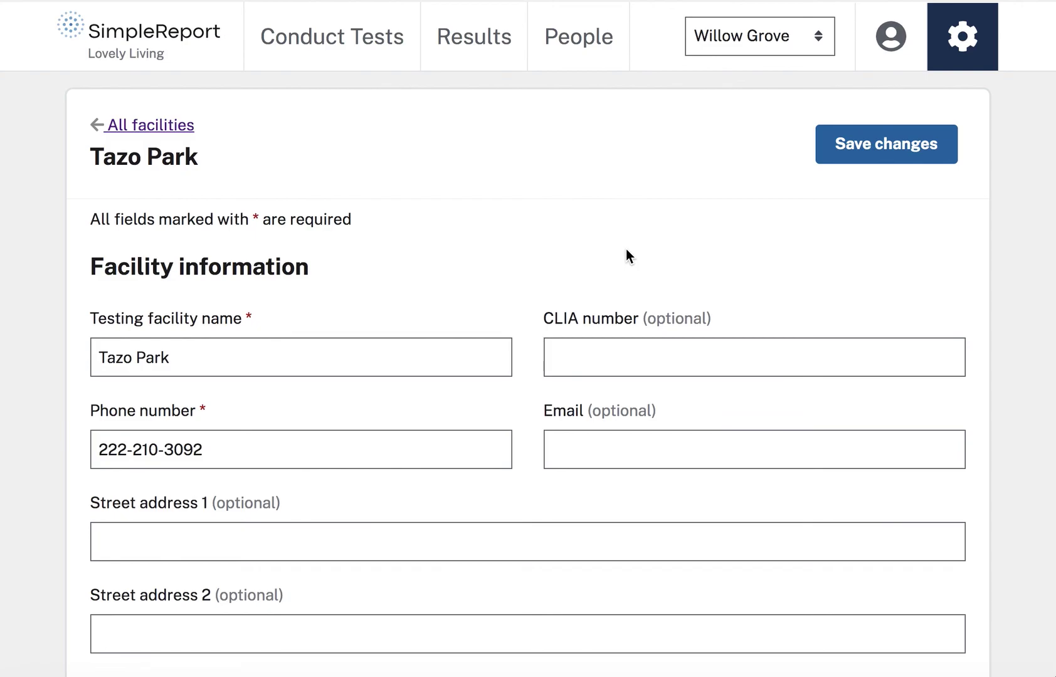
left_click(588, 354)
type("198374934")
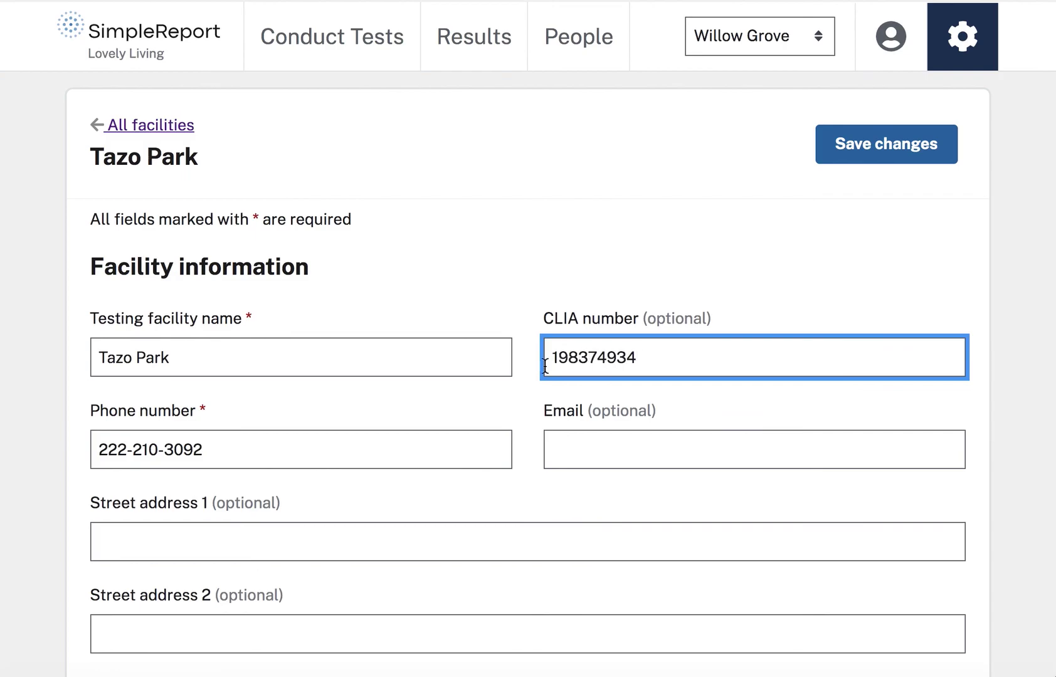
Fill in the facility's street address, city and zip code, and set the state to CA.
scroll(526, 401, "down", 5)
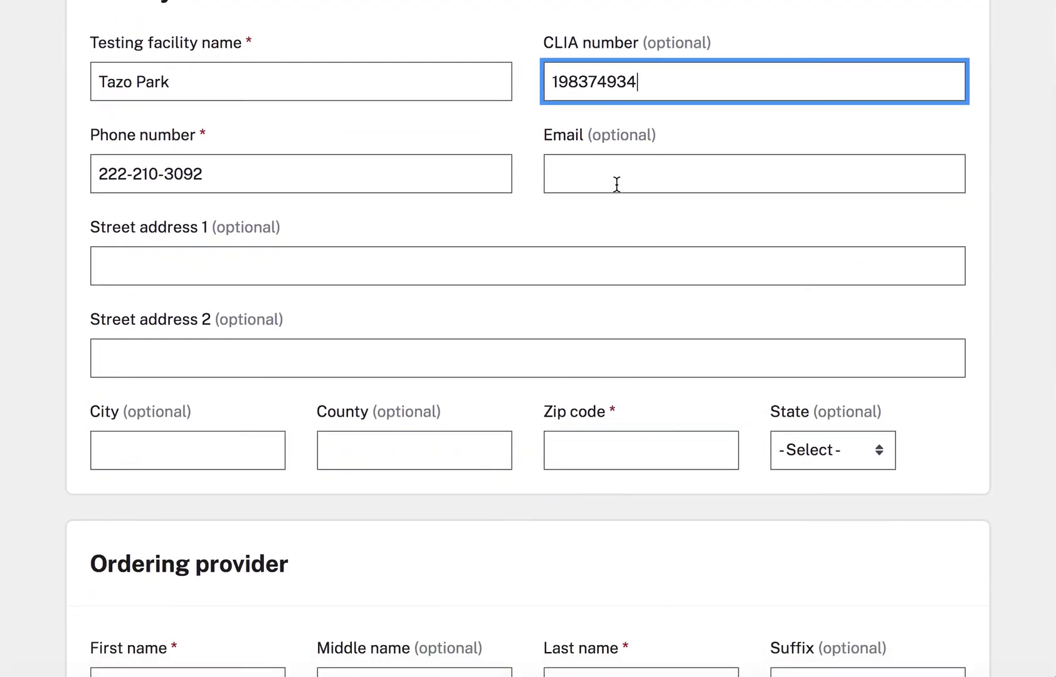
scroll(572, 234, "down", 1)
scroll(572, 229, "down", 2)
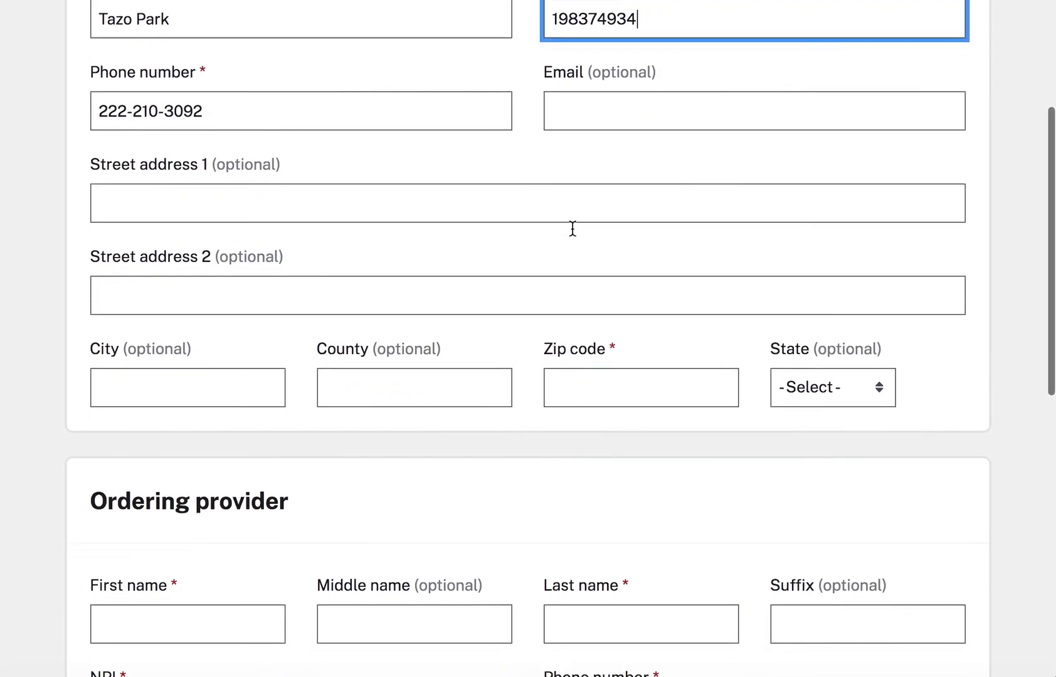
scroll(572, 230, "down", 1)
left_click(488, 187)
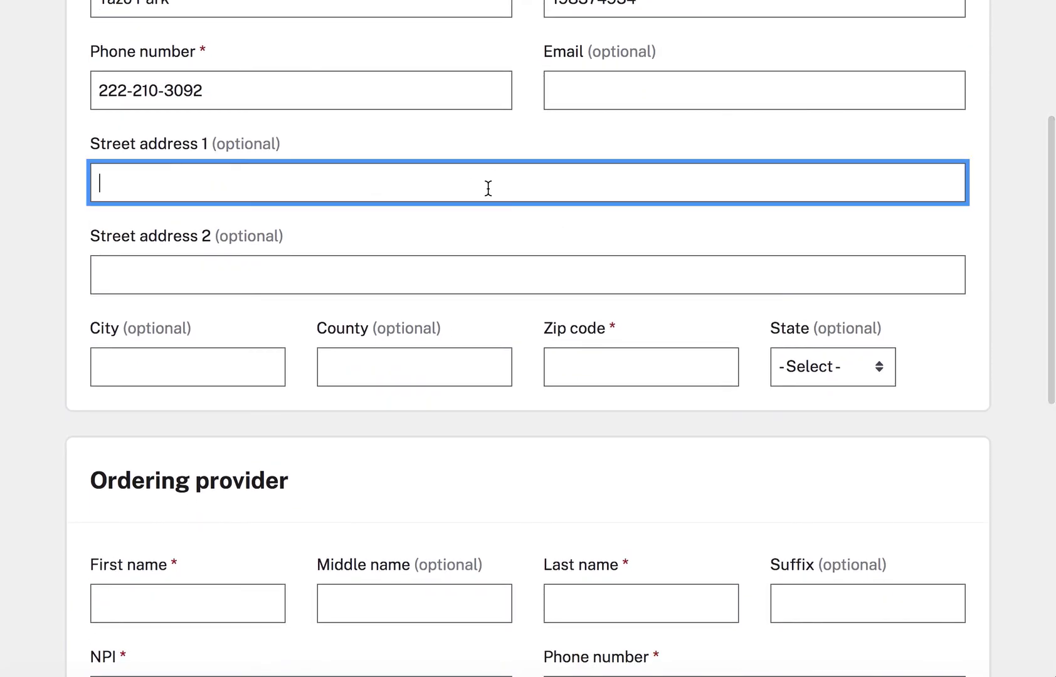
type("123")
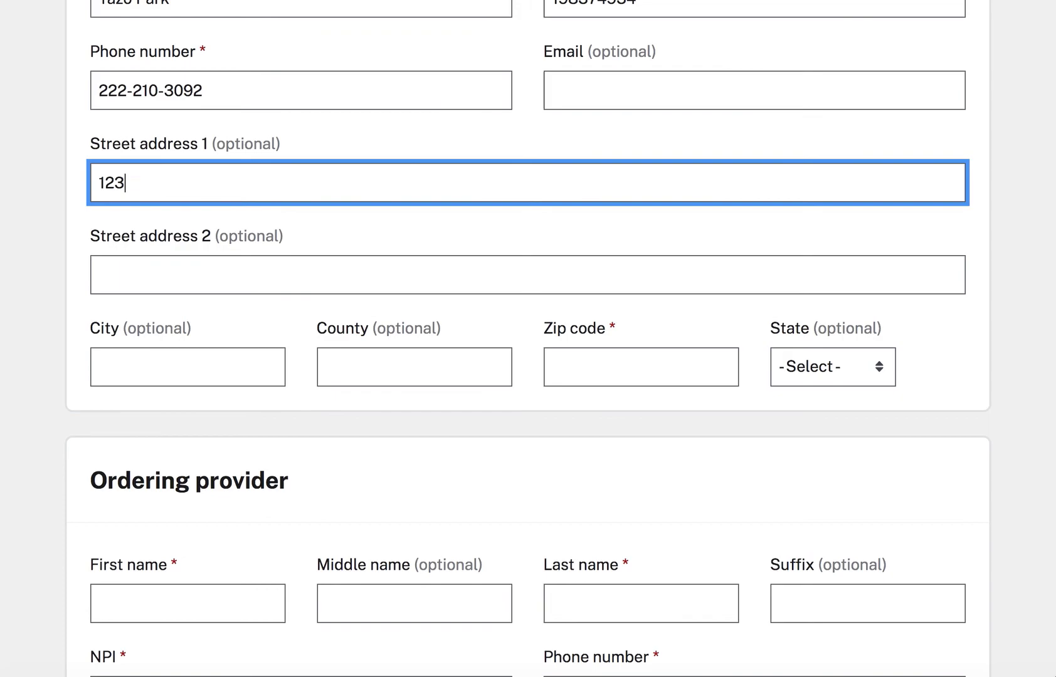
type(" Park Drive")
left_click(234, 364)
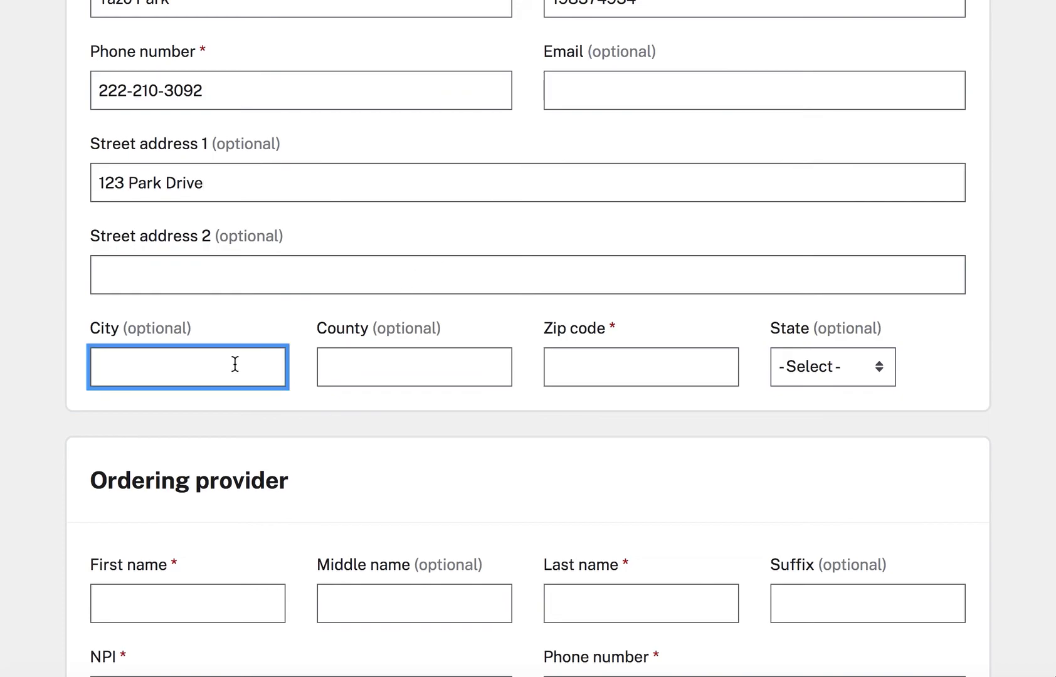
type("Palo Alto")
left_click(457, 368)
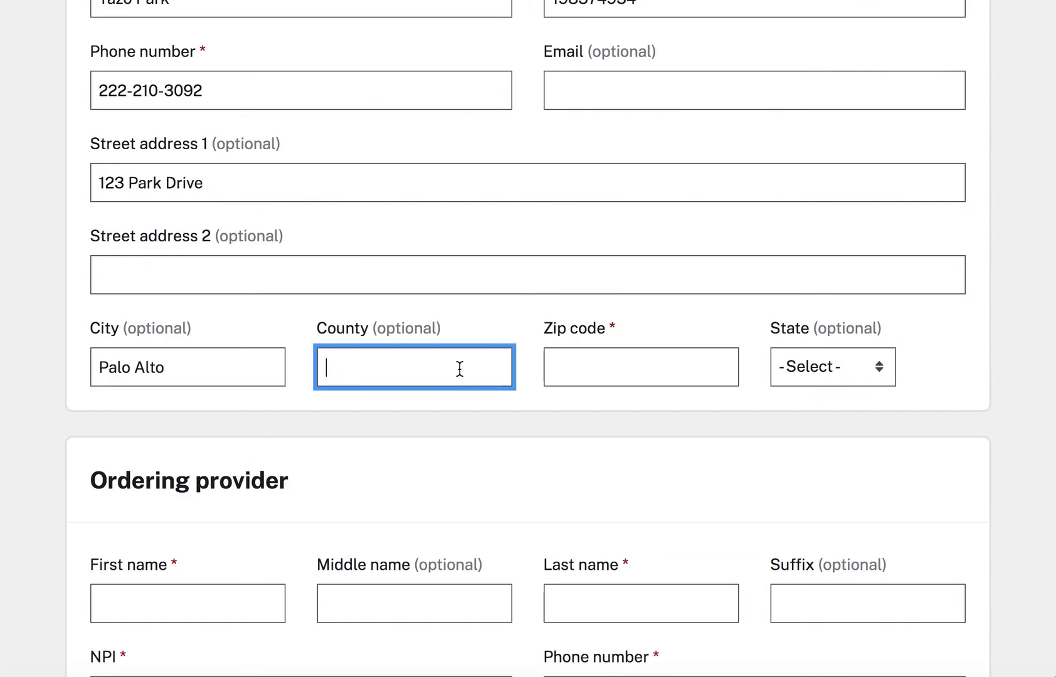
left_click(638, 357)
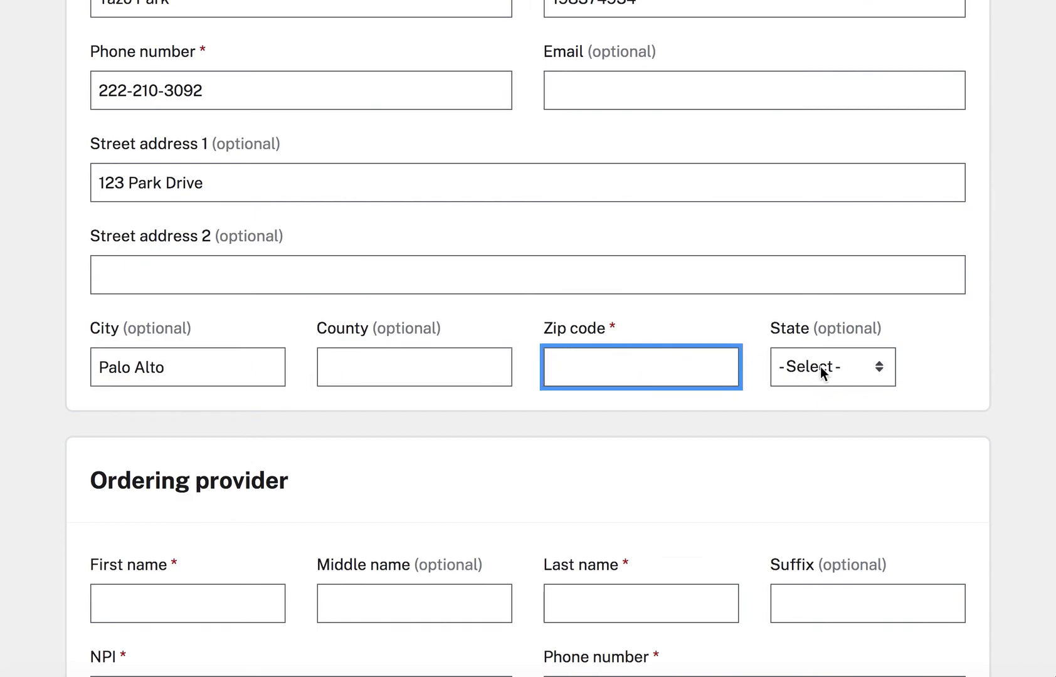
type("94305")
left_click(816, 373)
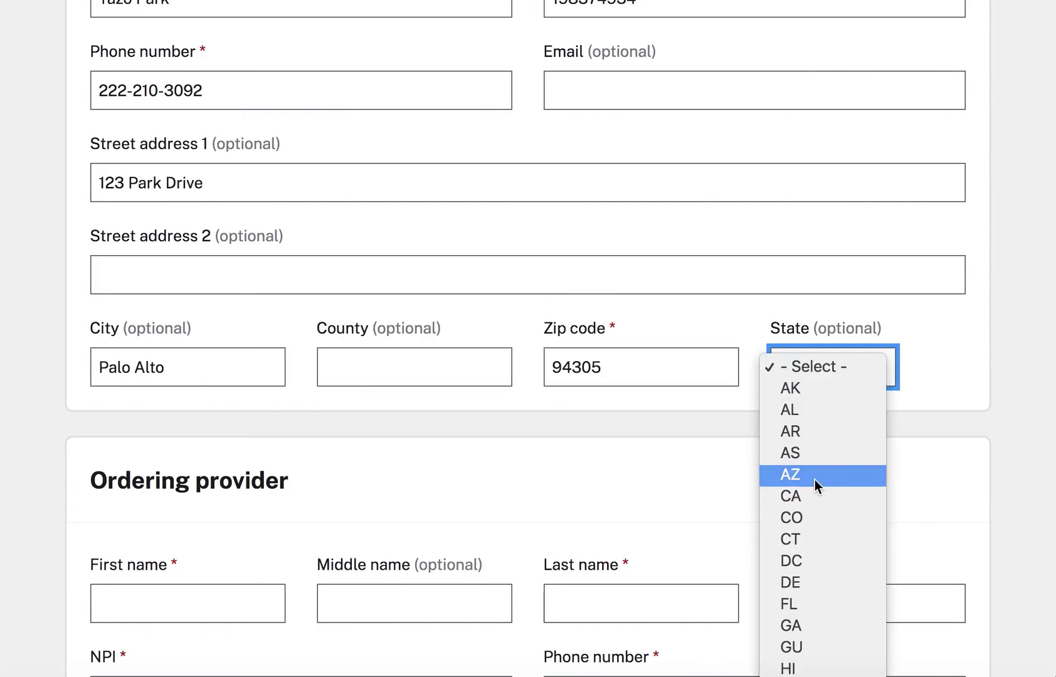
left_click(816, 498)
scroll(721, 417, "down", 5)
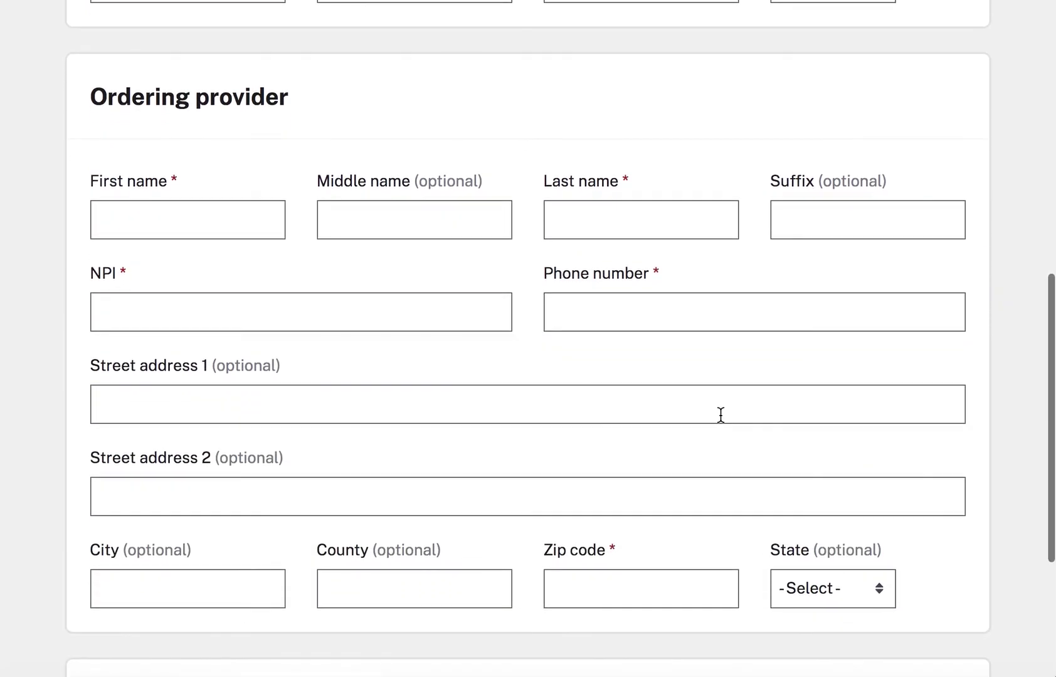
Enter the ordering provider's first name, last name and NPI.
key("Tab")
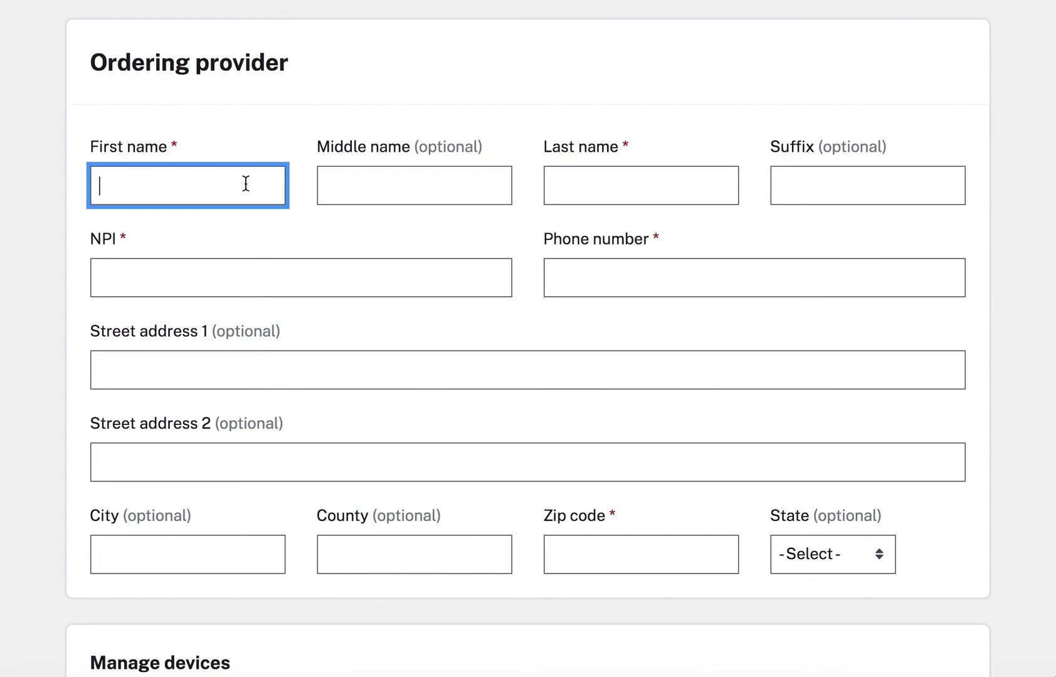
type("fAY")
key("BackSpace")
key("BackSpace")
key("BackSpace")
left_click(649, 190)
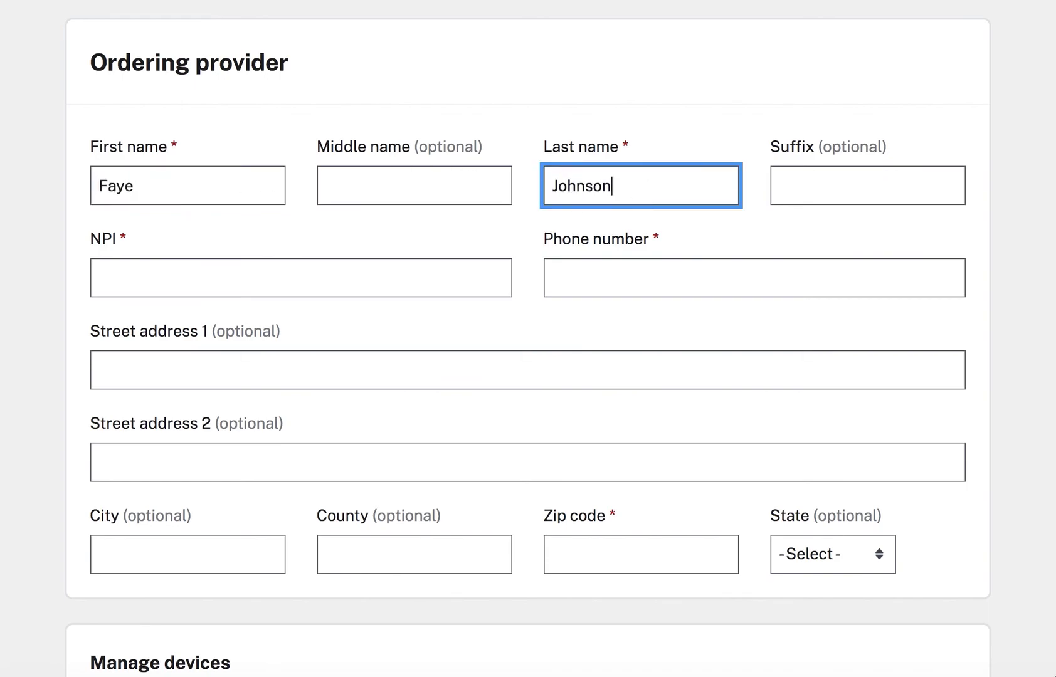
left_click(429, 284)
type("164632")
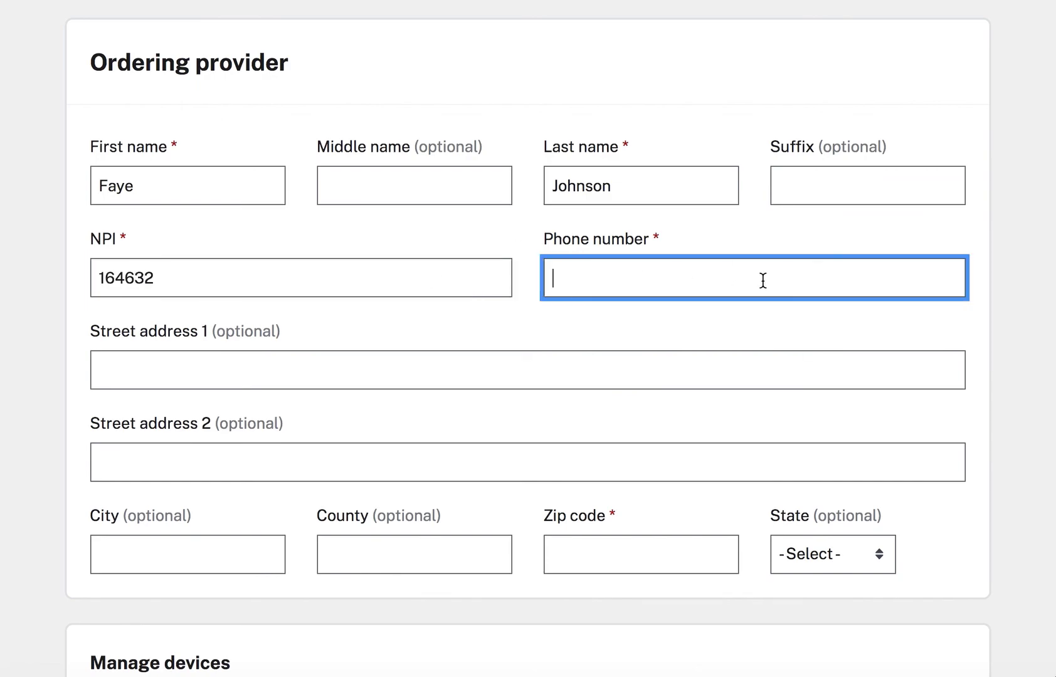
Enter the provider's phone number and set the provider zip code to 94309.
type("111-222-3039")
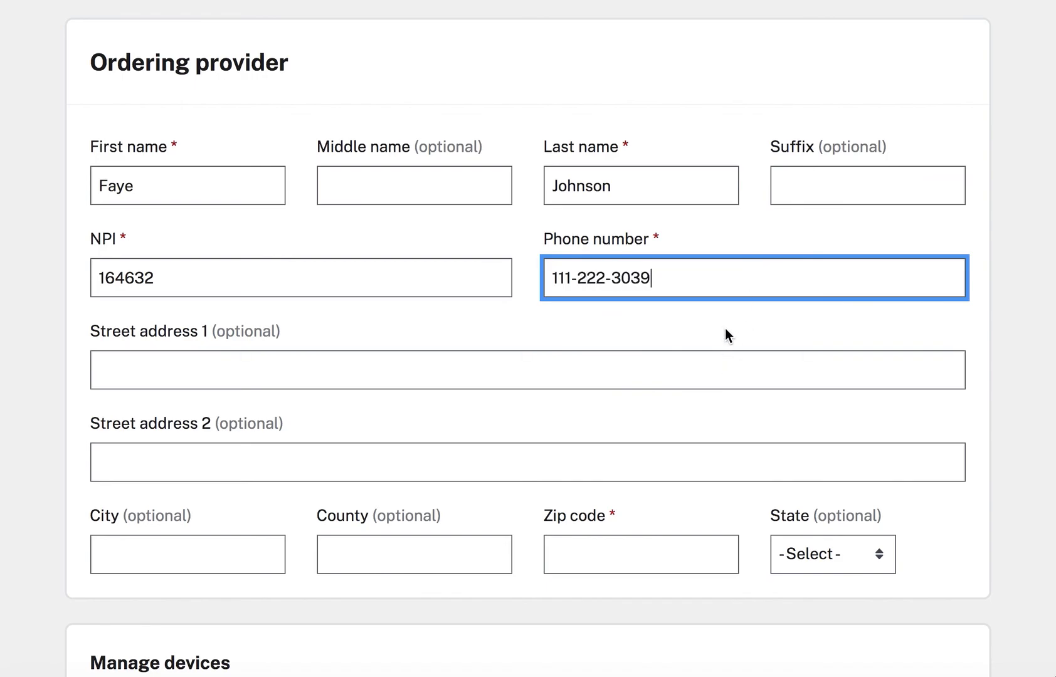
left_click(725, 339)
scroll(725, 340, "down", 4)
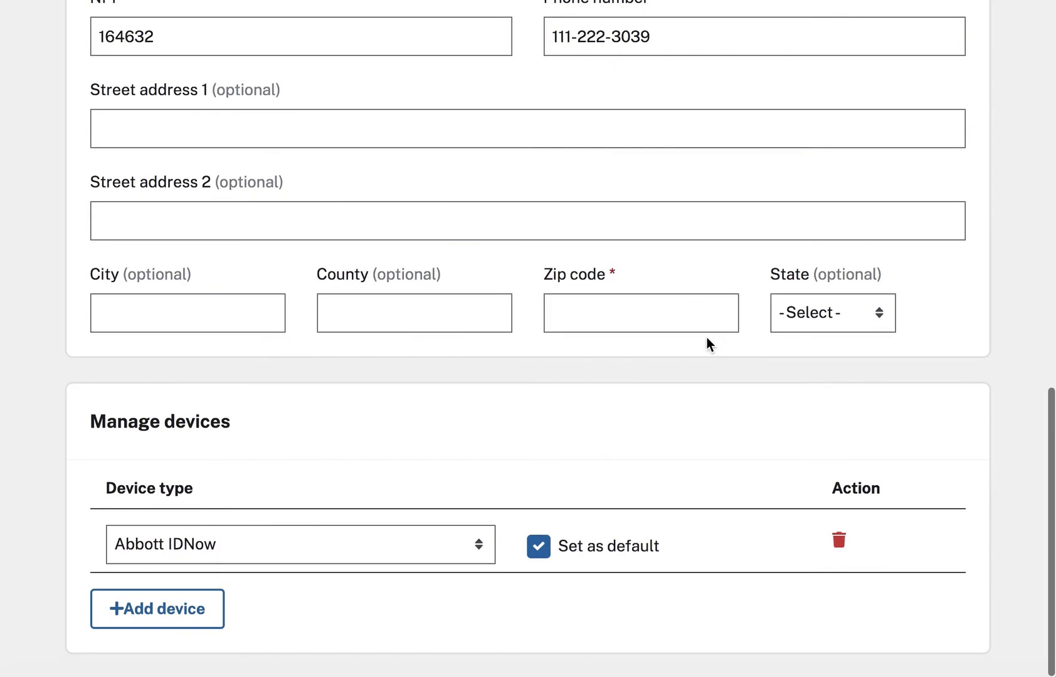
left_click(674, 328)
type("9430")
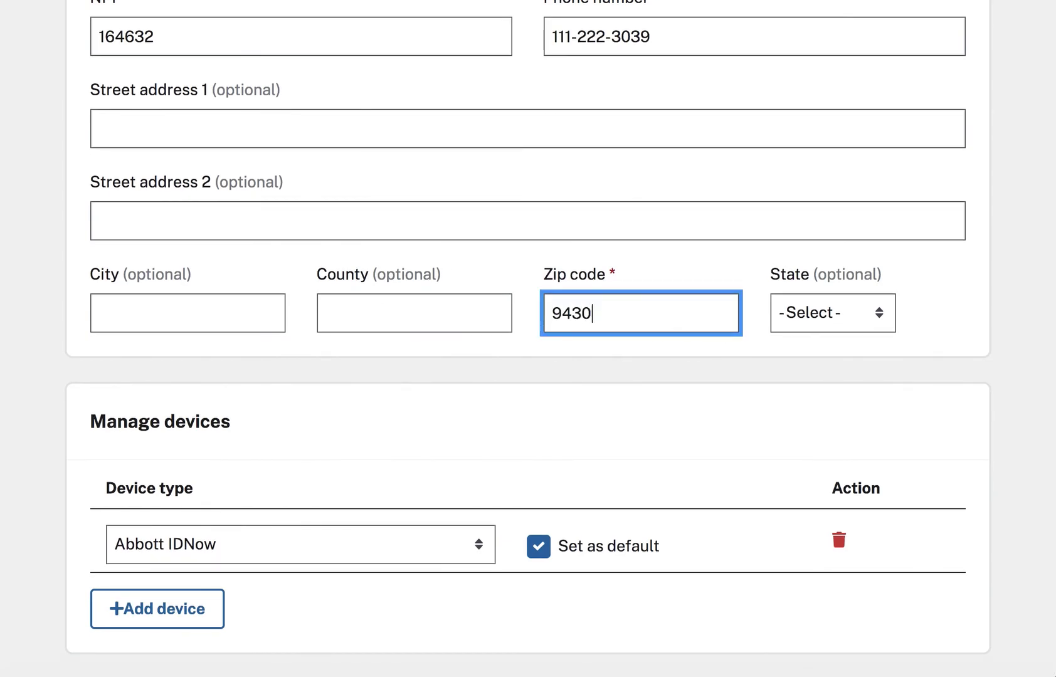
type("9")
left_click(659, 385)
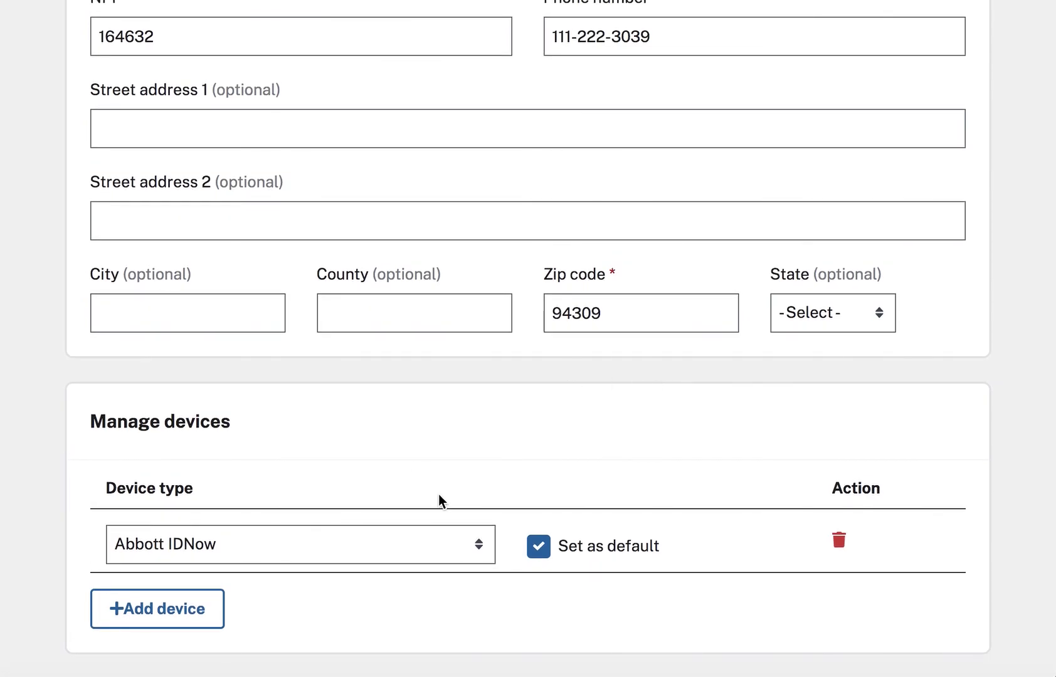
Add a LumiraDX device row beneath the default Abbott IDNow in Manage devices.
scroll(447, 325, "up", 10)
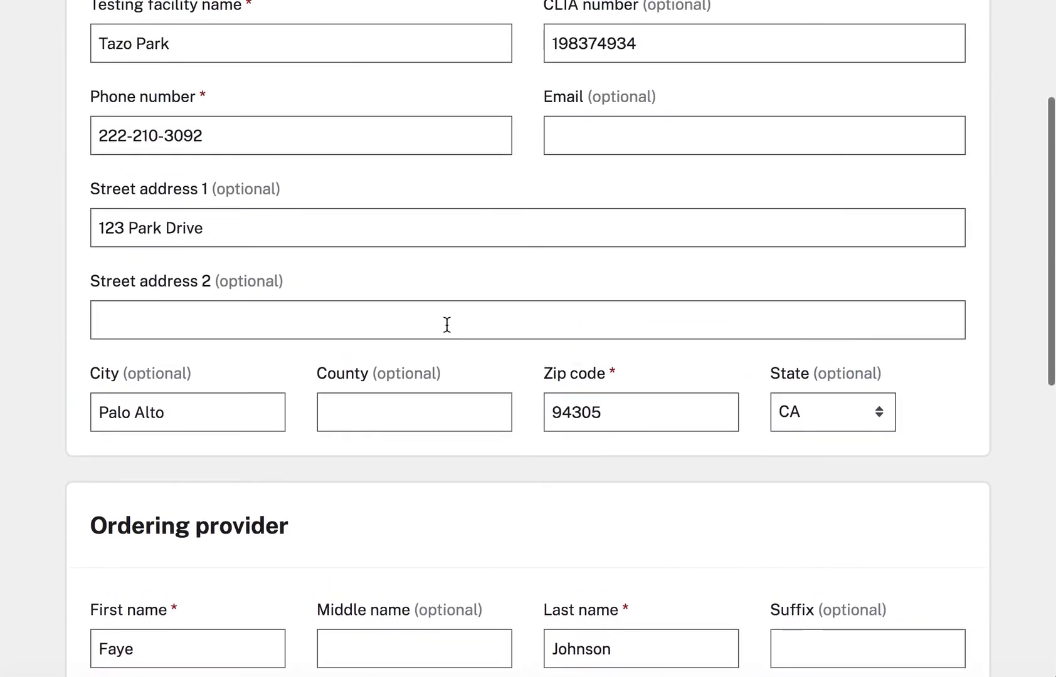
scroll(447, 324, "up", 5)
scroll(447, 324, "down", 1)
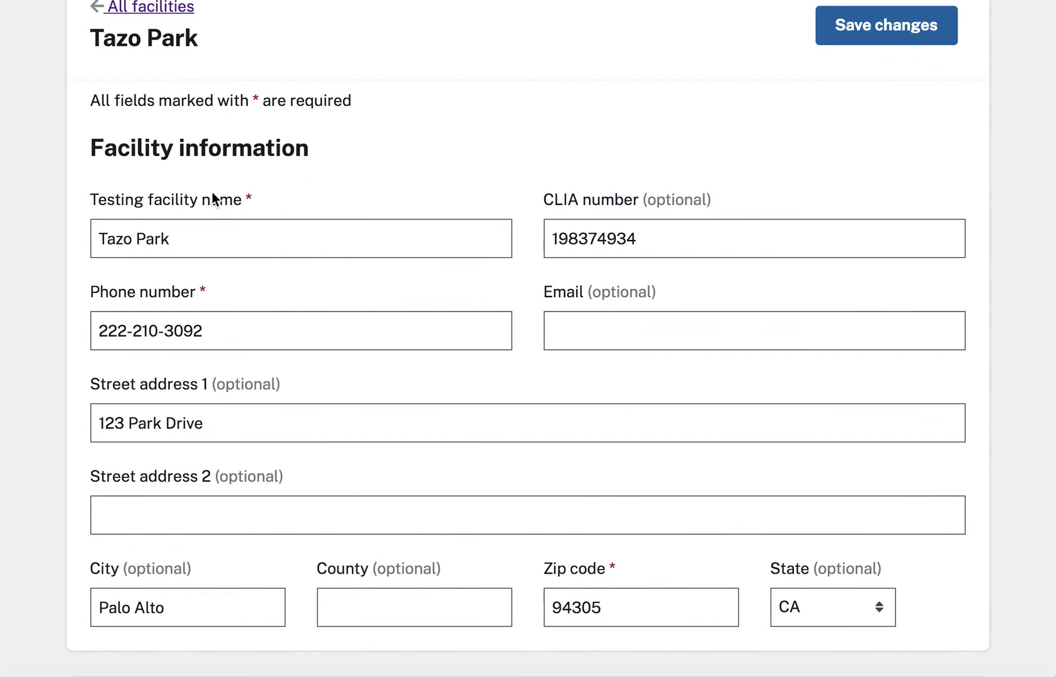
scroll(403, 309, "down", 8)
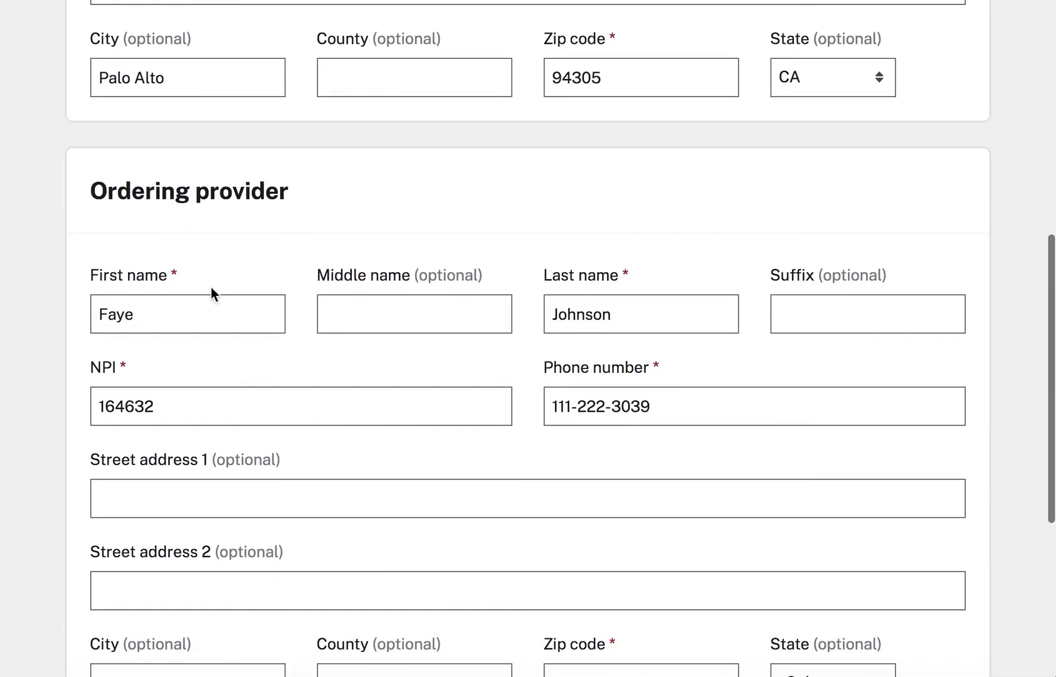
scroll(410, 363, "down", 6)
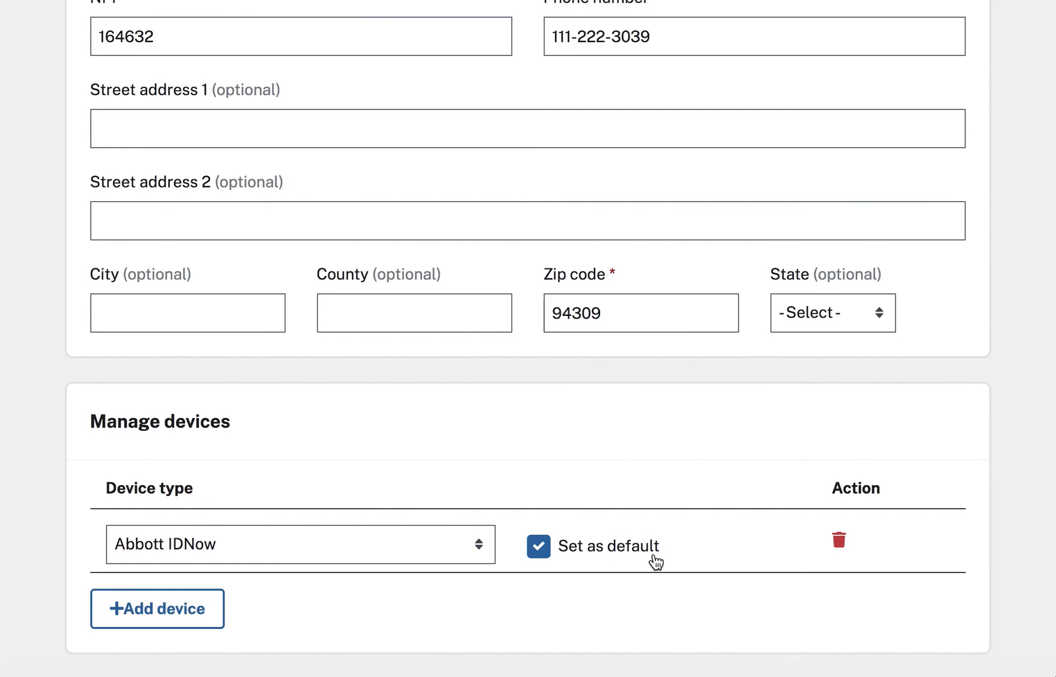
left_click(172, 606)
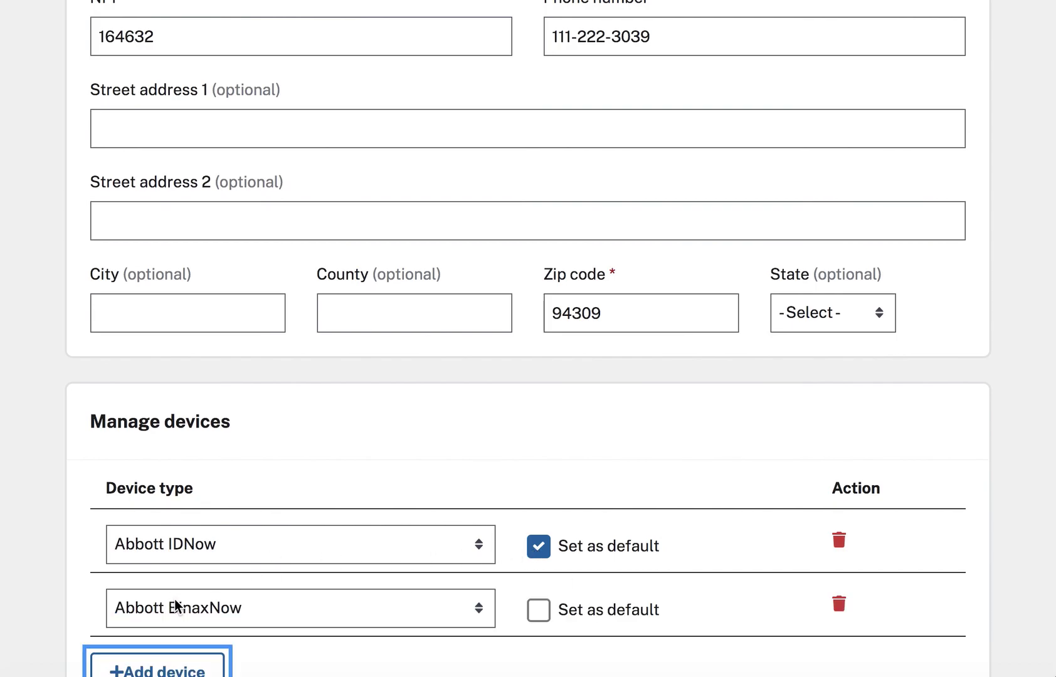
scroll(377, 520, "down", 1)
left_click(419, 533)
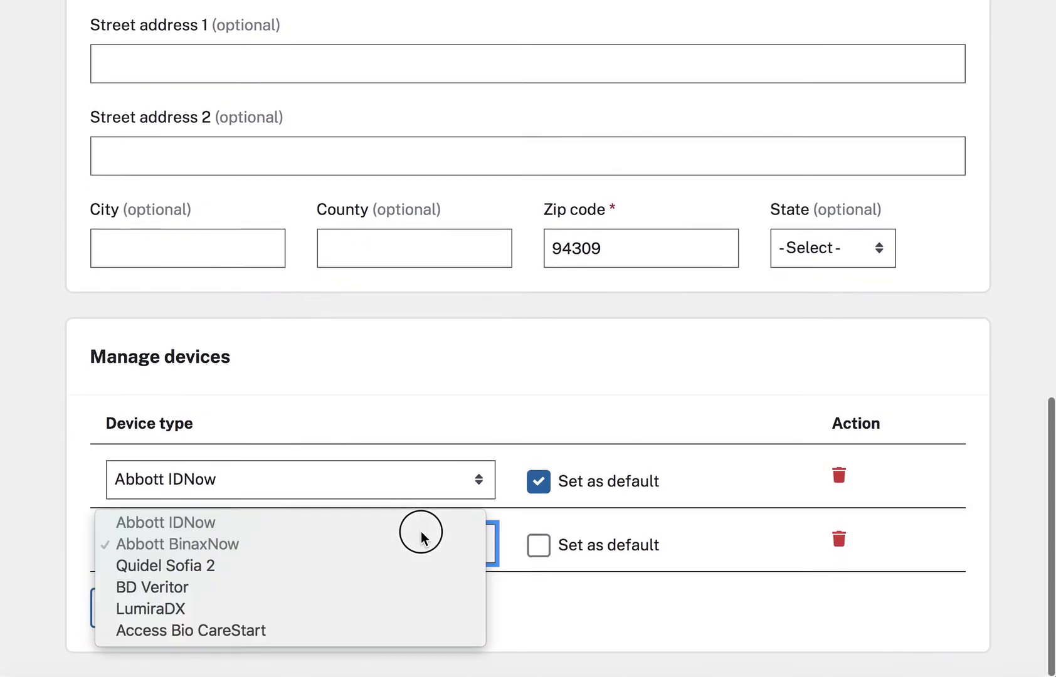
left_click(206, 612)
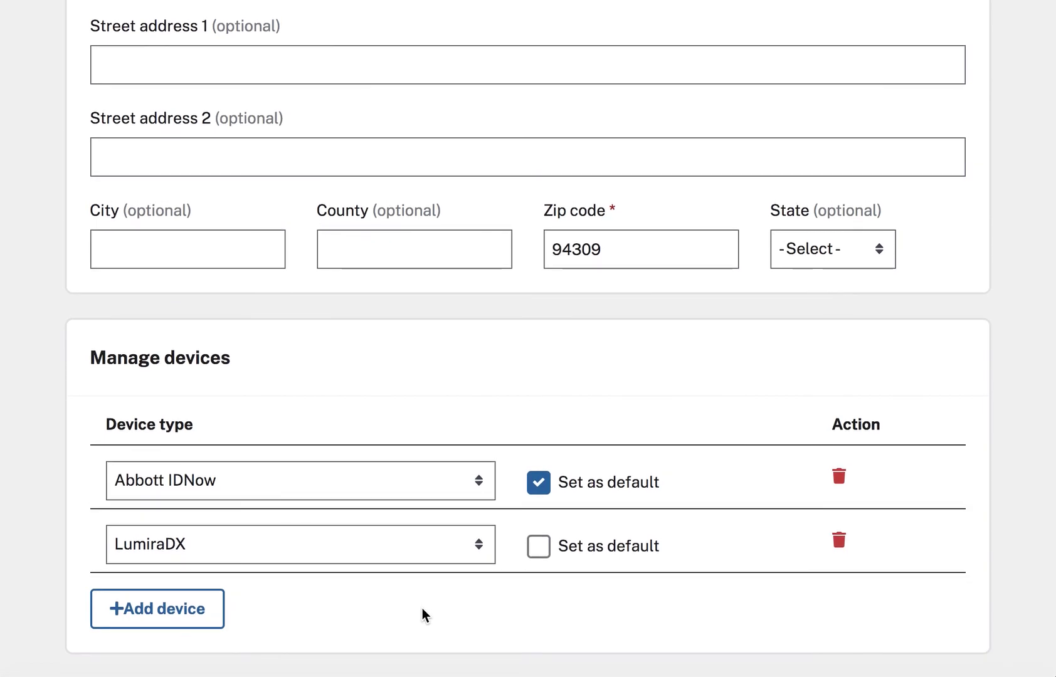
scroll(422, 610, "up", 10)
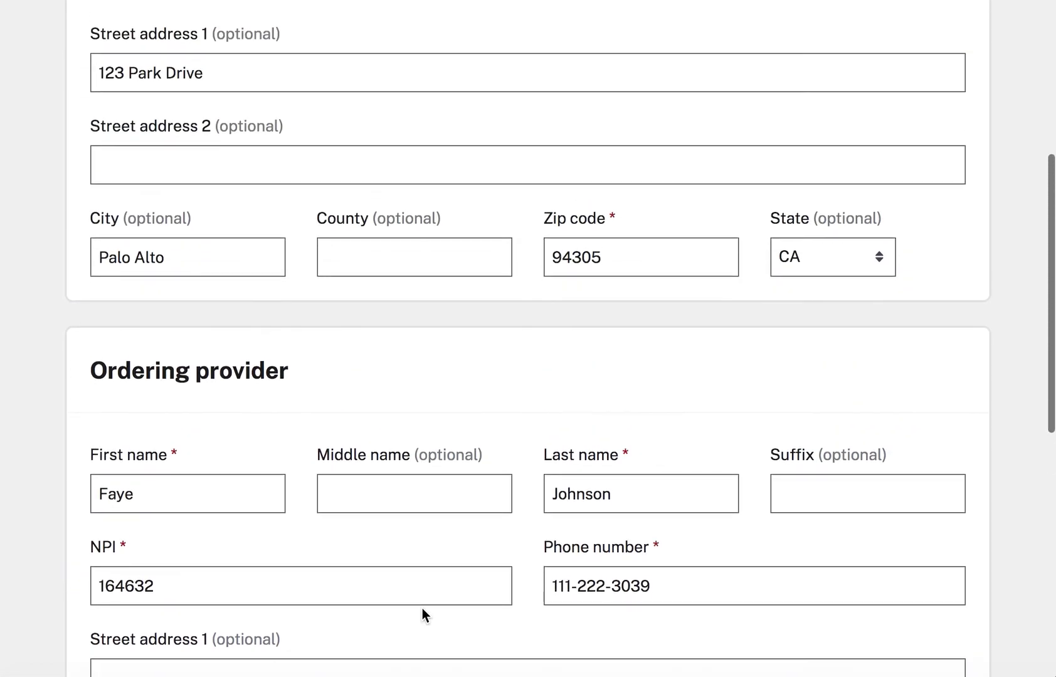
scroll(423, 611, "up", 7)
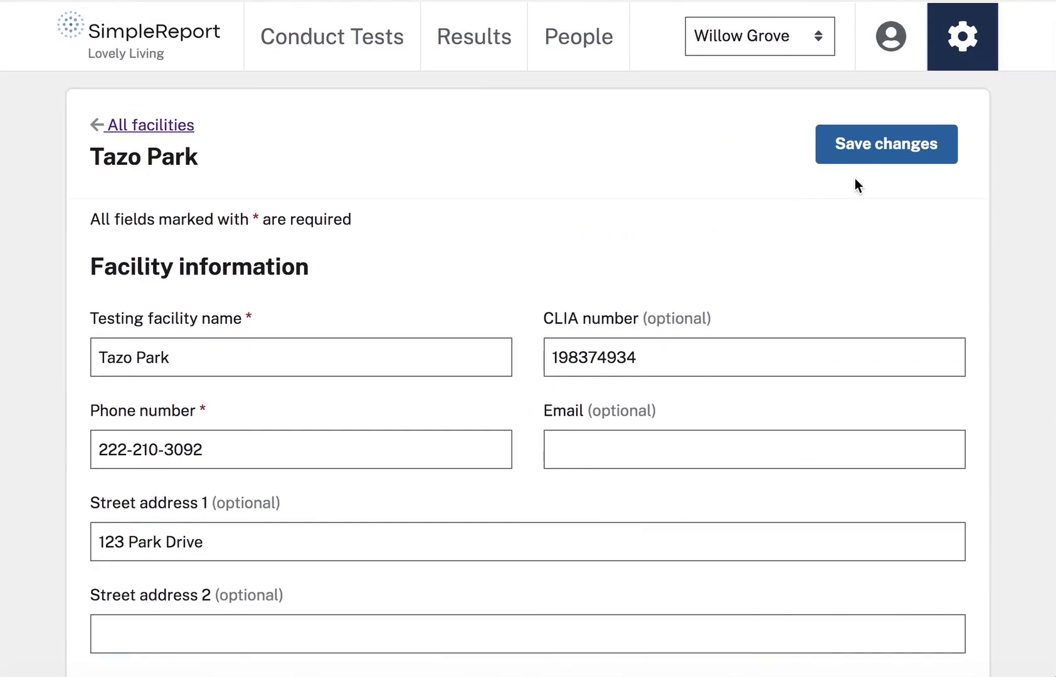
Save the Tazo Park facility and go back to All facilities.
left_click(854, 164)
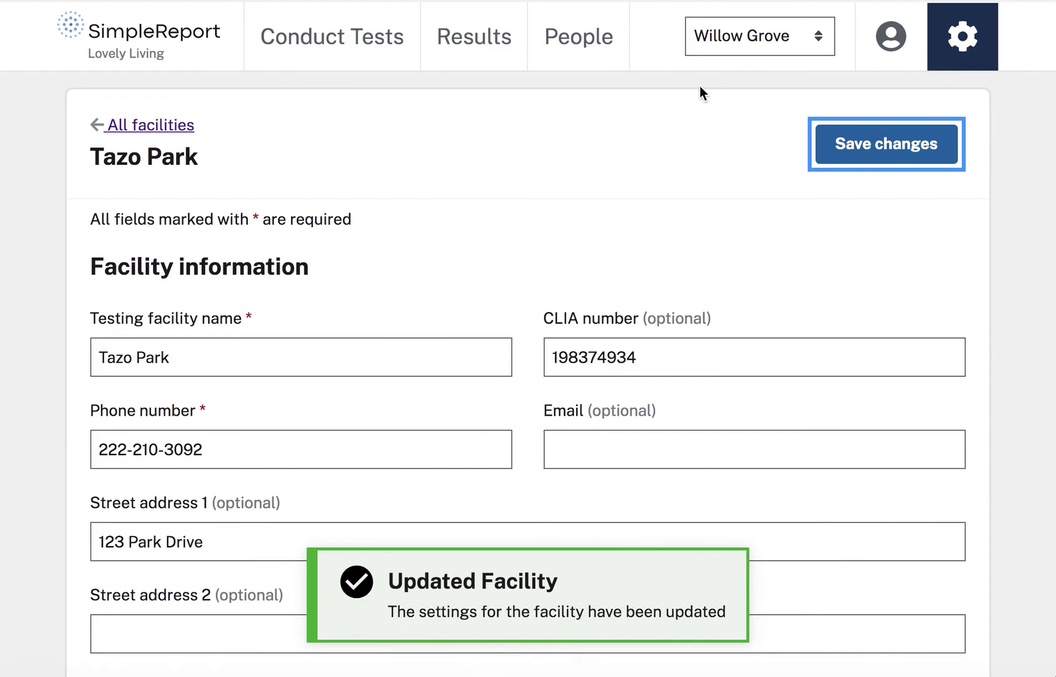
left_click(876, 149)
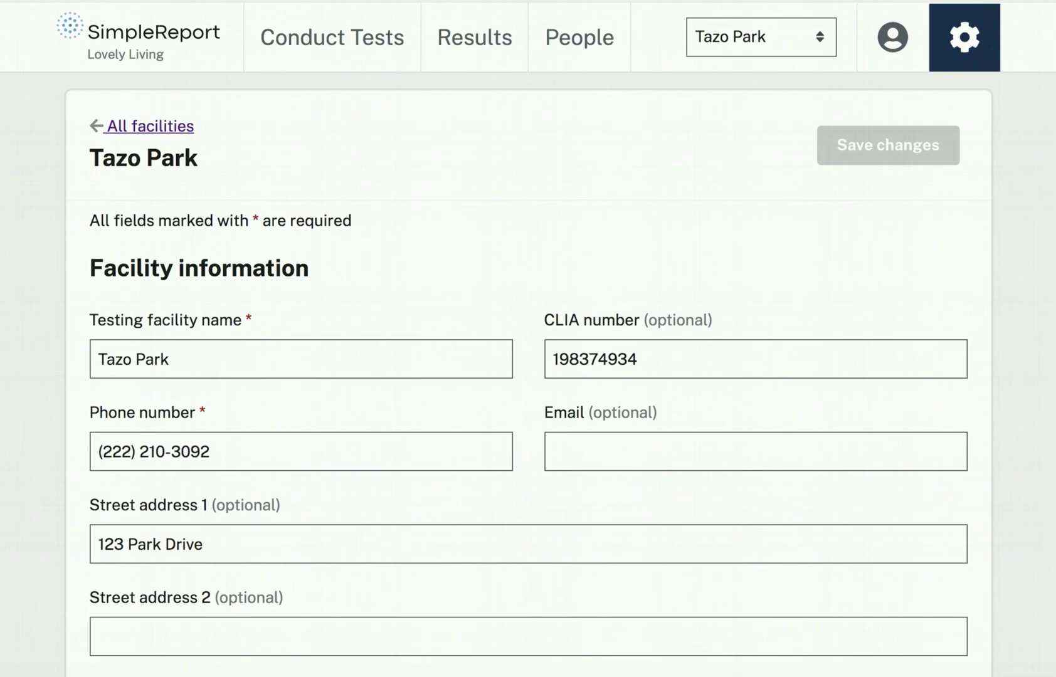
left_click(152, 128)
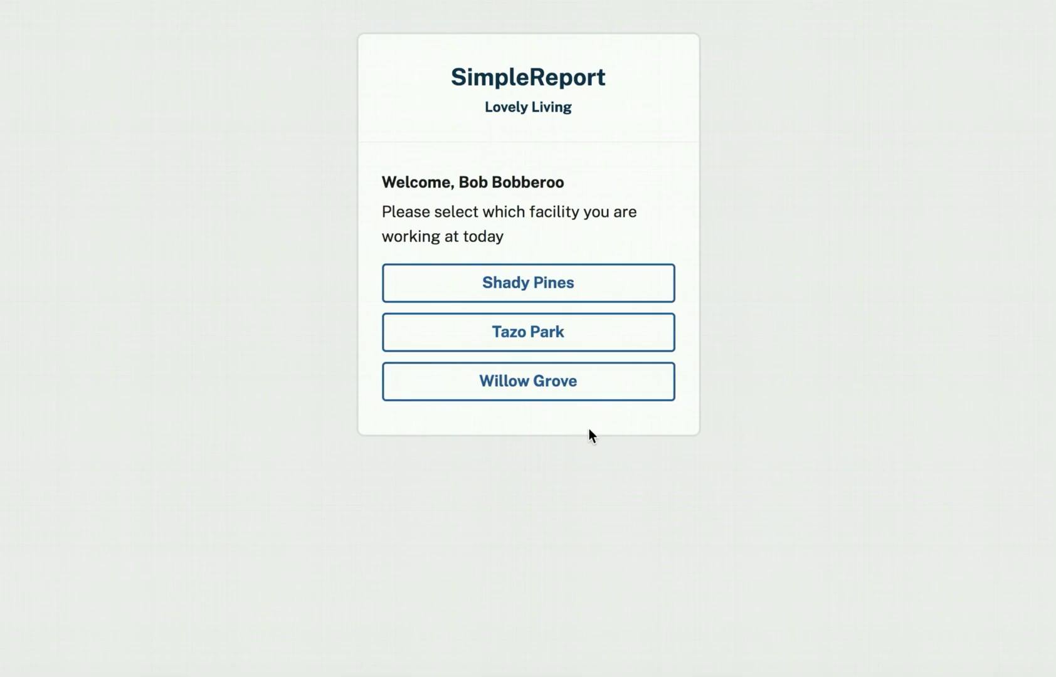
Pick Tazo Park on the selection screen, then switch the header facility to Willow Grove.
left_click(592, 340)
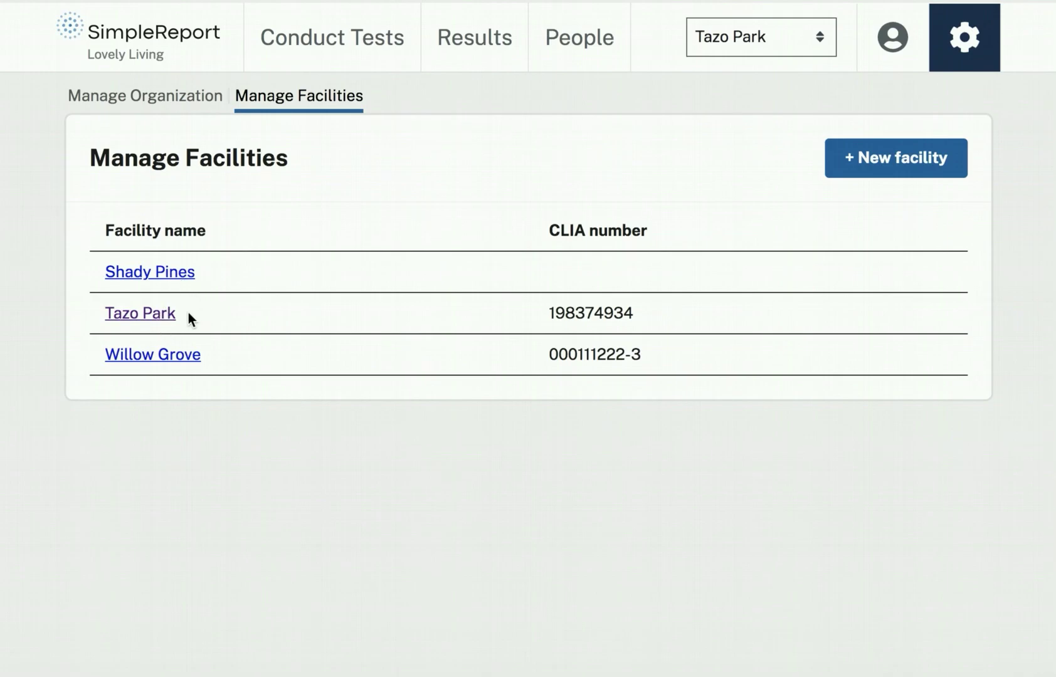
left_click(818, 38)
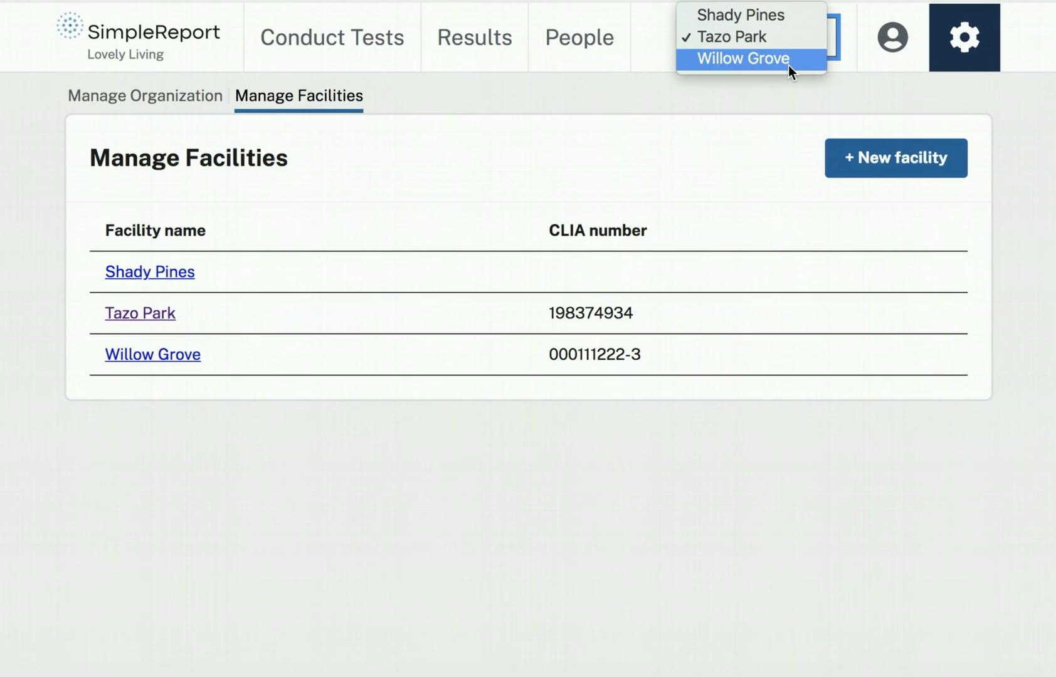
left_click(735, 87)
left_click(731, 37)
left_click(740, 57)
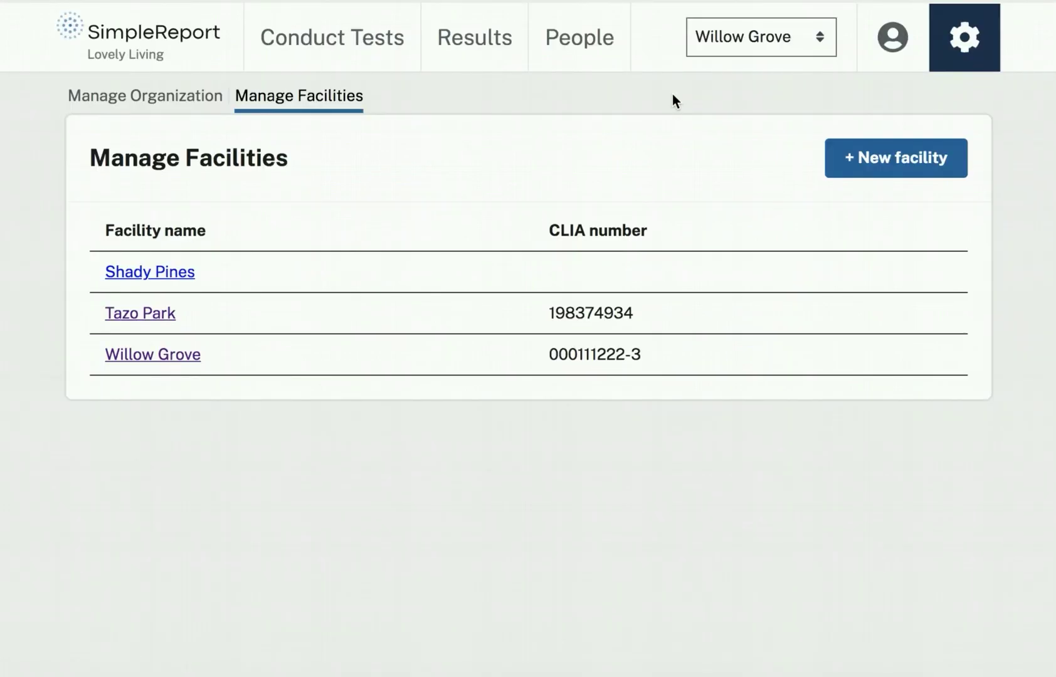
Switch the facility to Tazo Park, check Manage Facilities, and return to Conduct Tests.
left_click(299, 38)
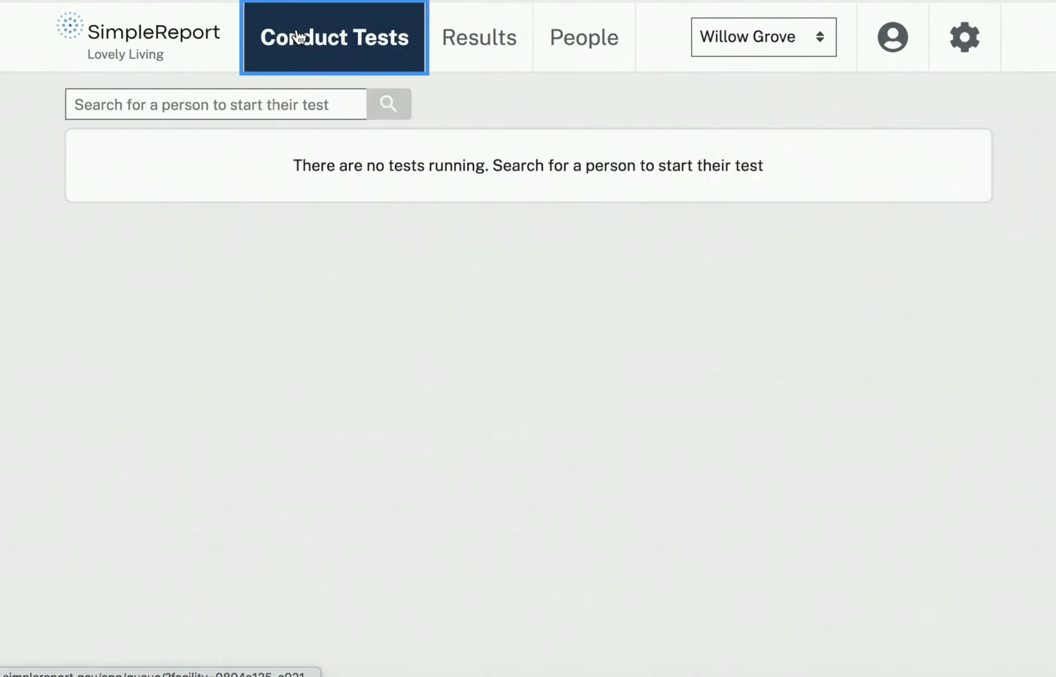
left_click(718, 31)
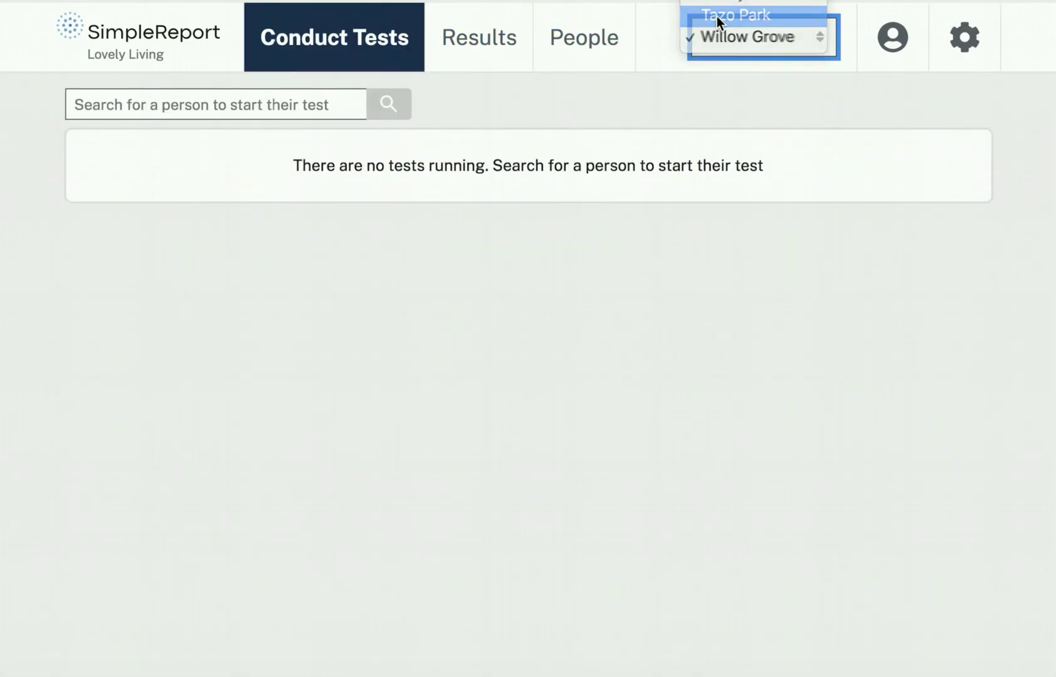
left_click(716, 16)
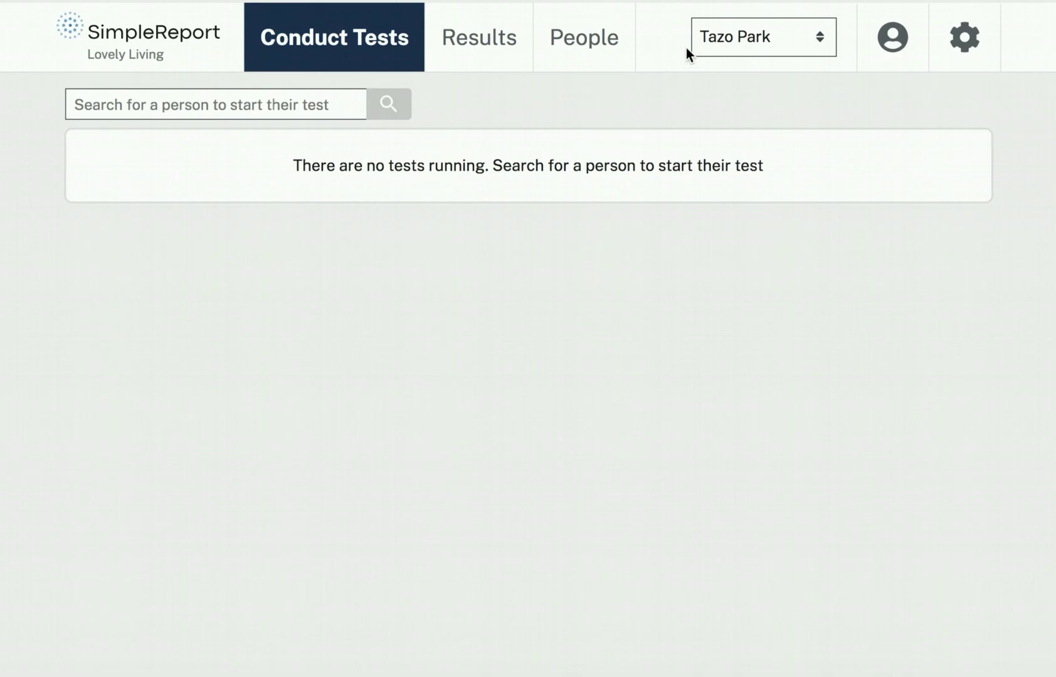
left_click(977, 48)
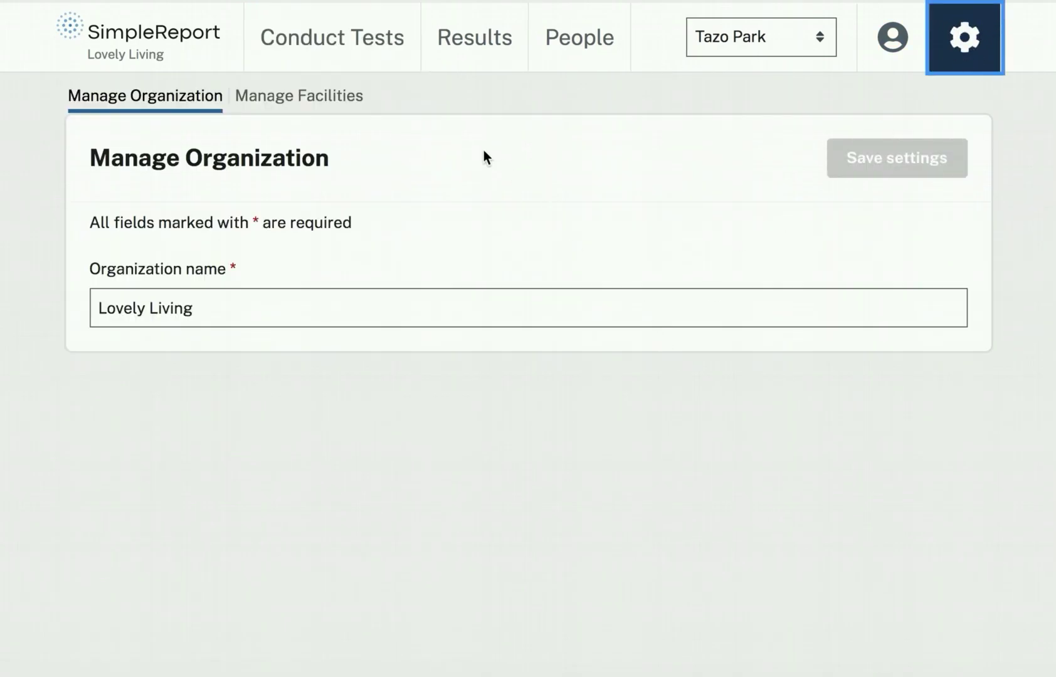
left_click(327, 104)
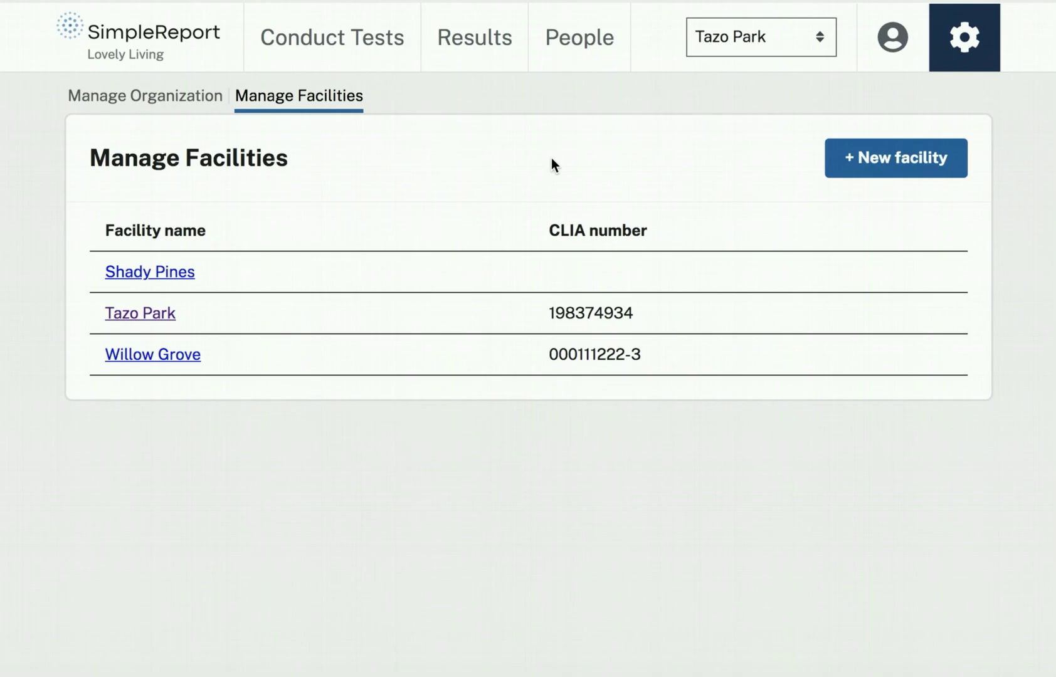
left_click(332, 37)
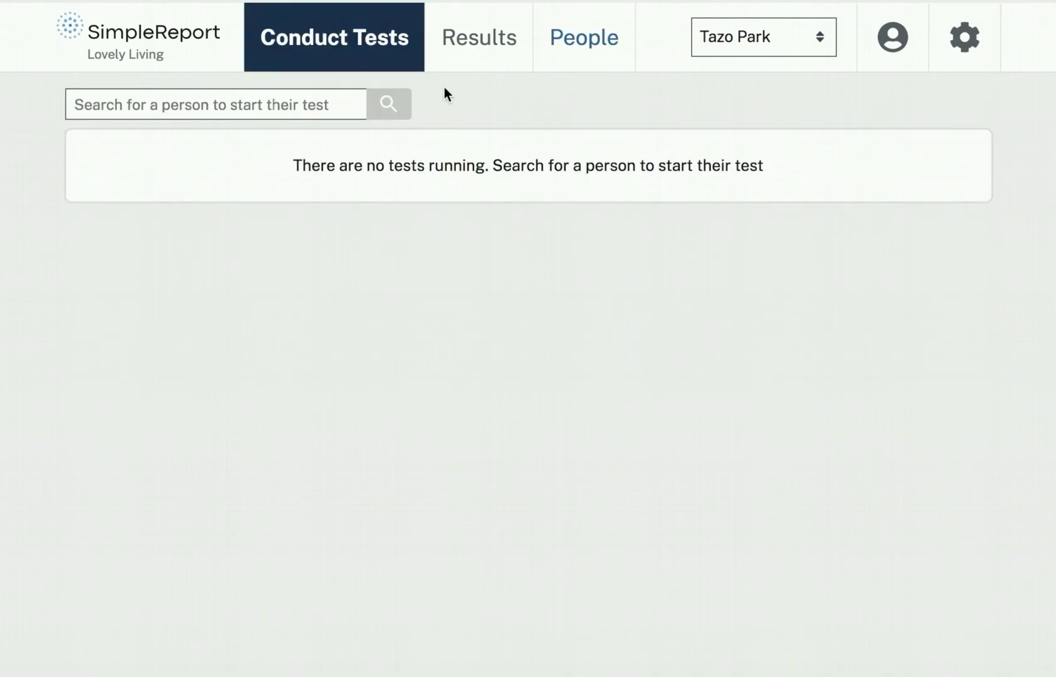
Queue a no-symptom test for a searched patient and review its device choices, leaving LumiraDX.
left_click(252, 99)
type("mari")
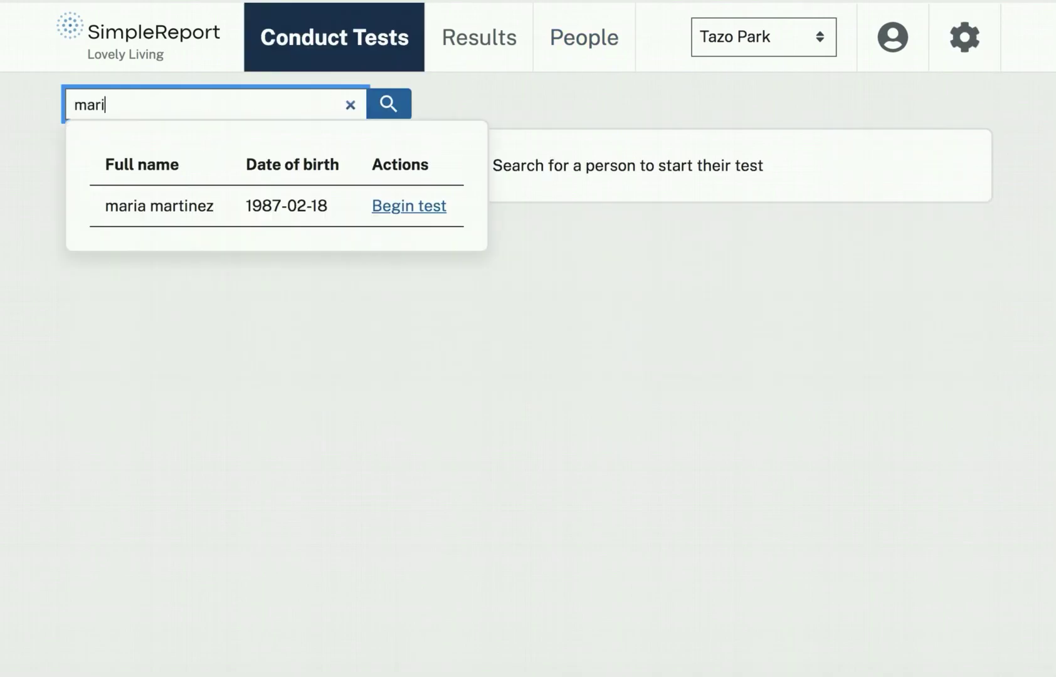
left_click(405, 213)
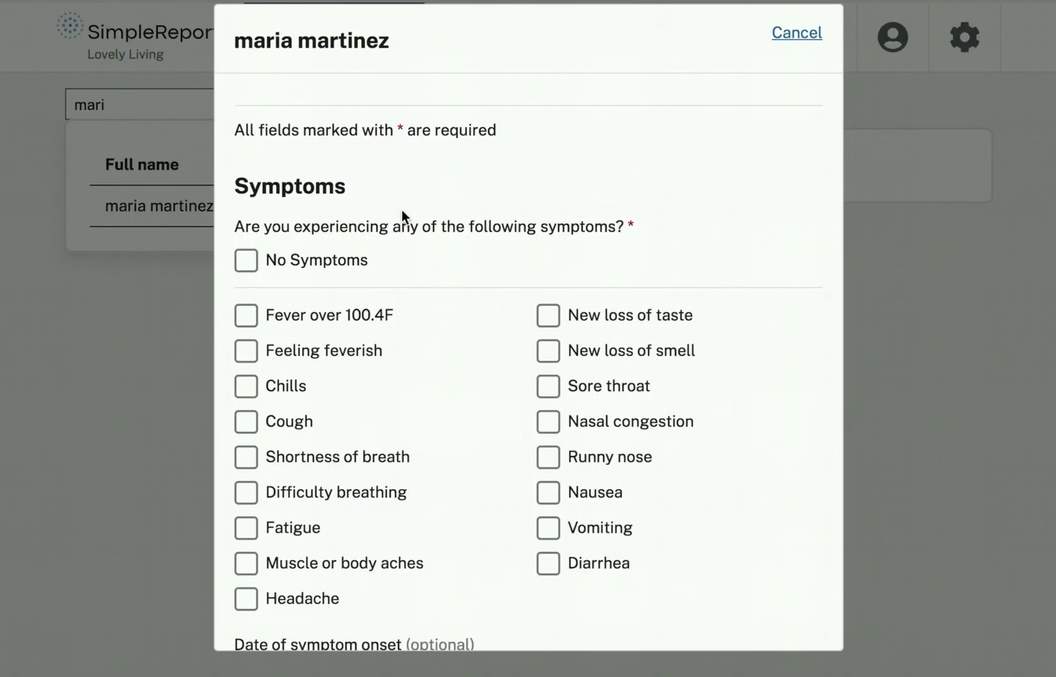
left_click(248, 261)
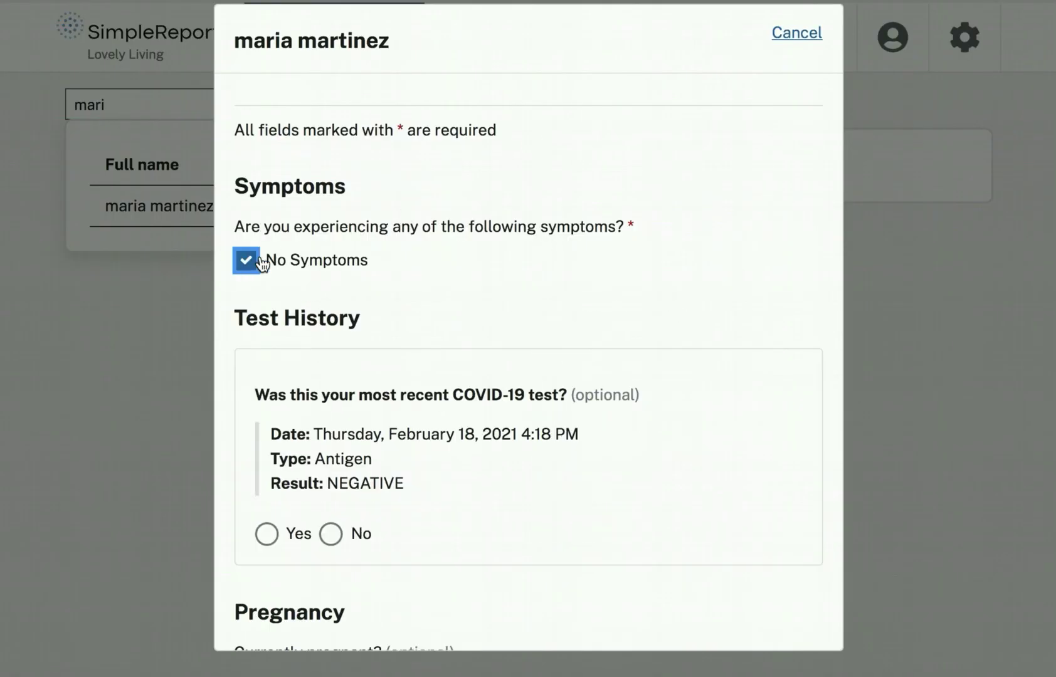
scroll(501, 354, "down", 4)
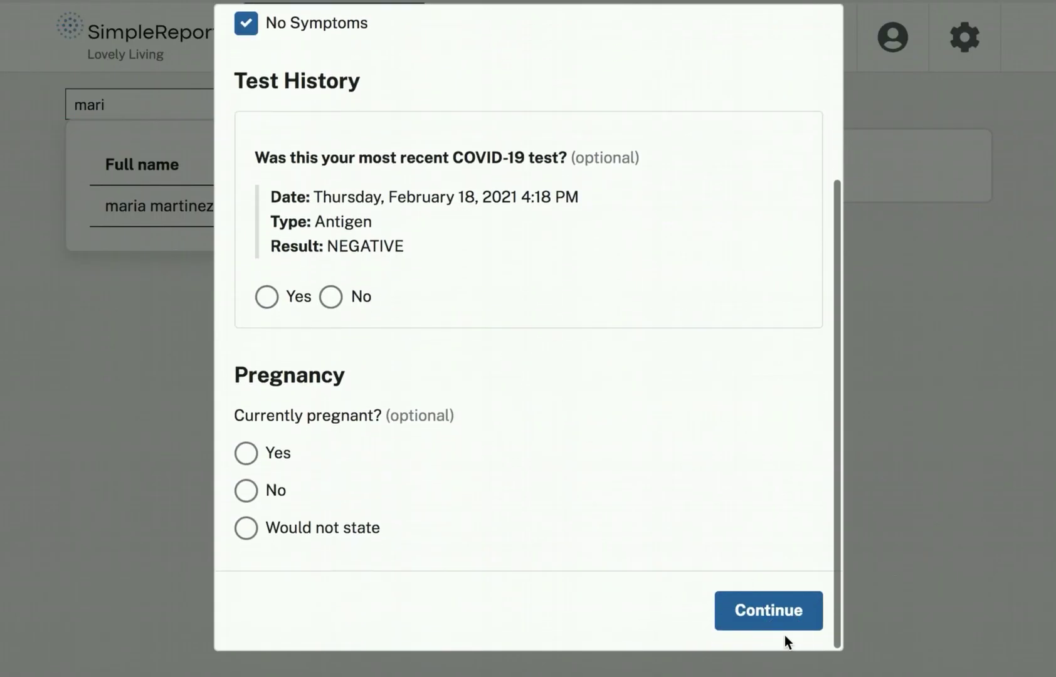
left_click(774, 611)
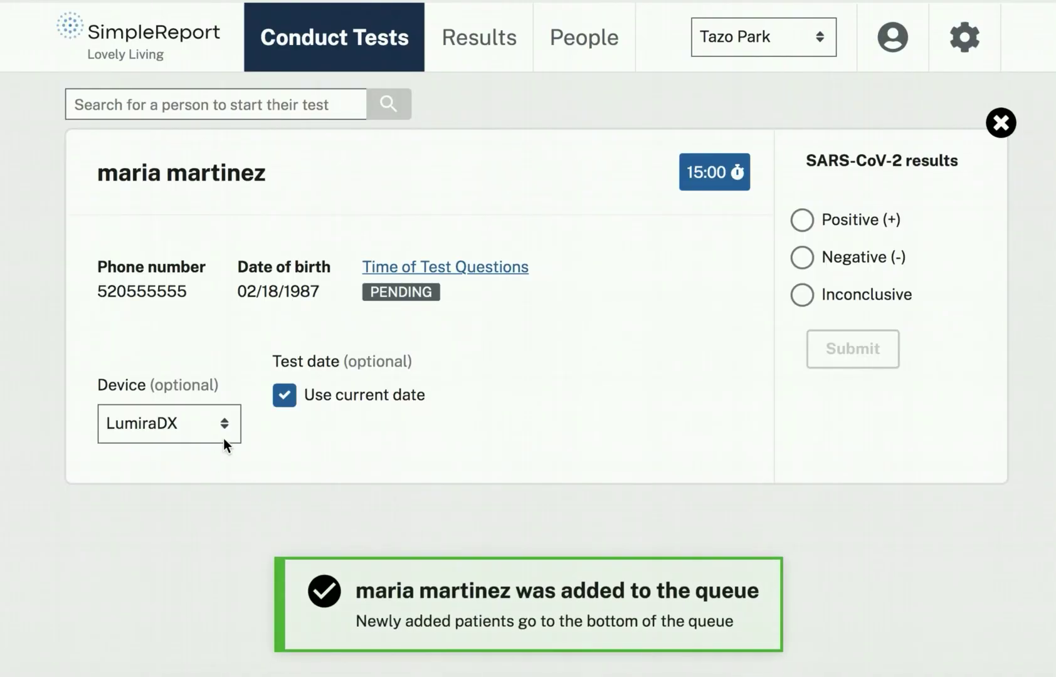
left_click(219, 433)
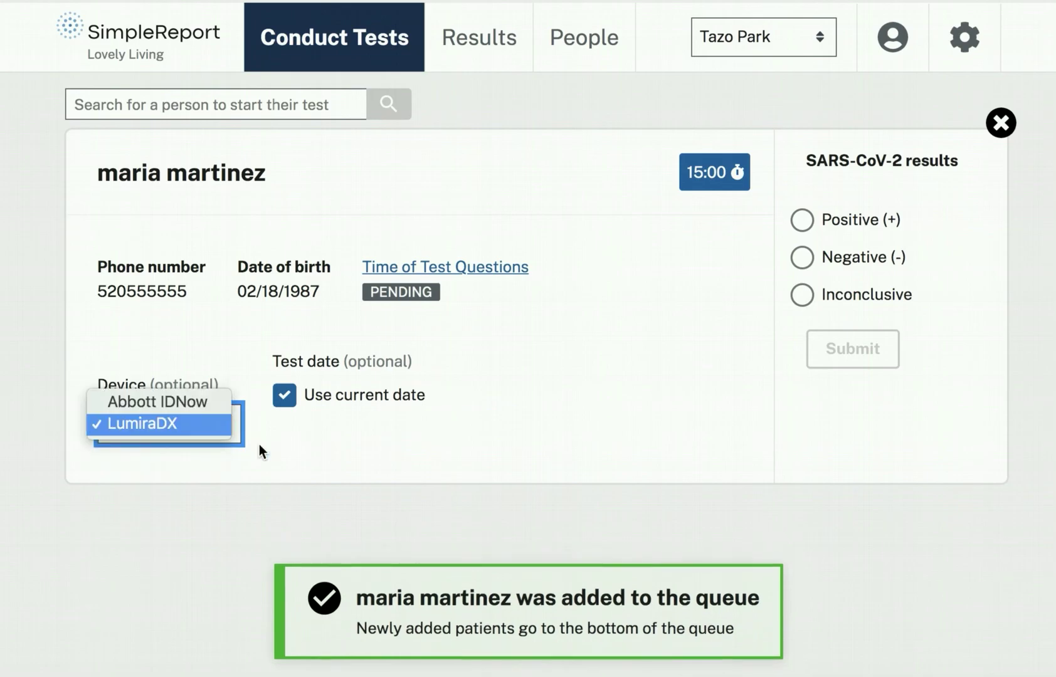
left_click(407, 461)
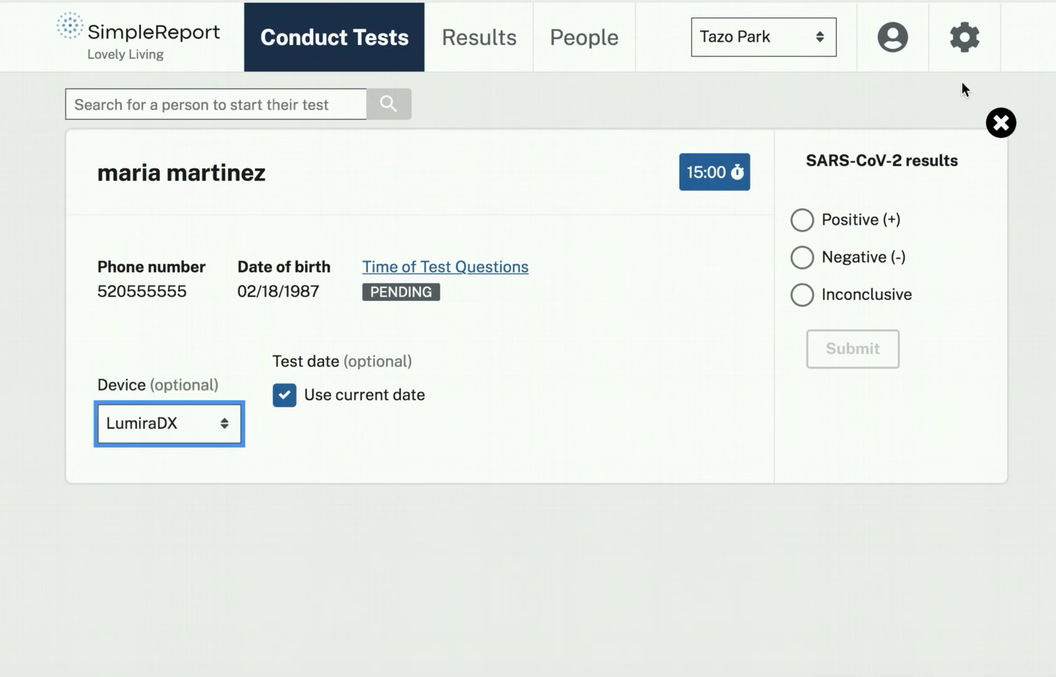
Open the Tazo Park facility for editing from Manage Facilities.
left_click(964, 38)
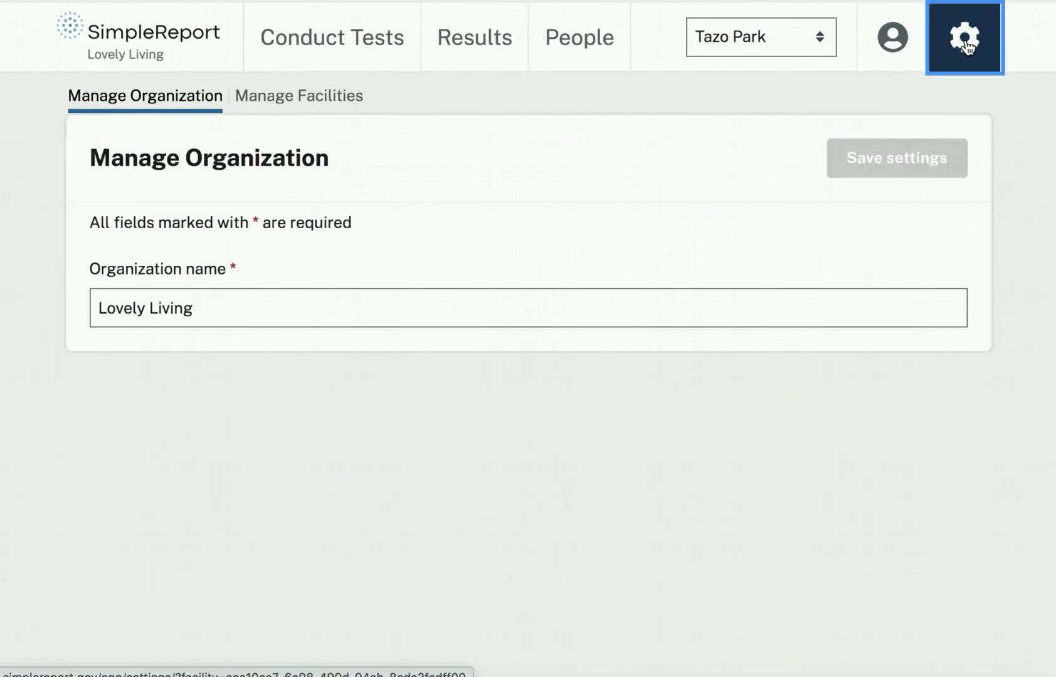
left_click(302, 100)
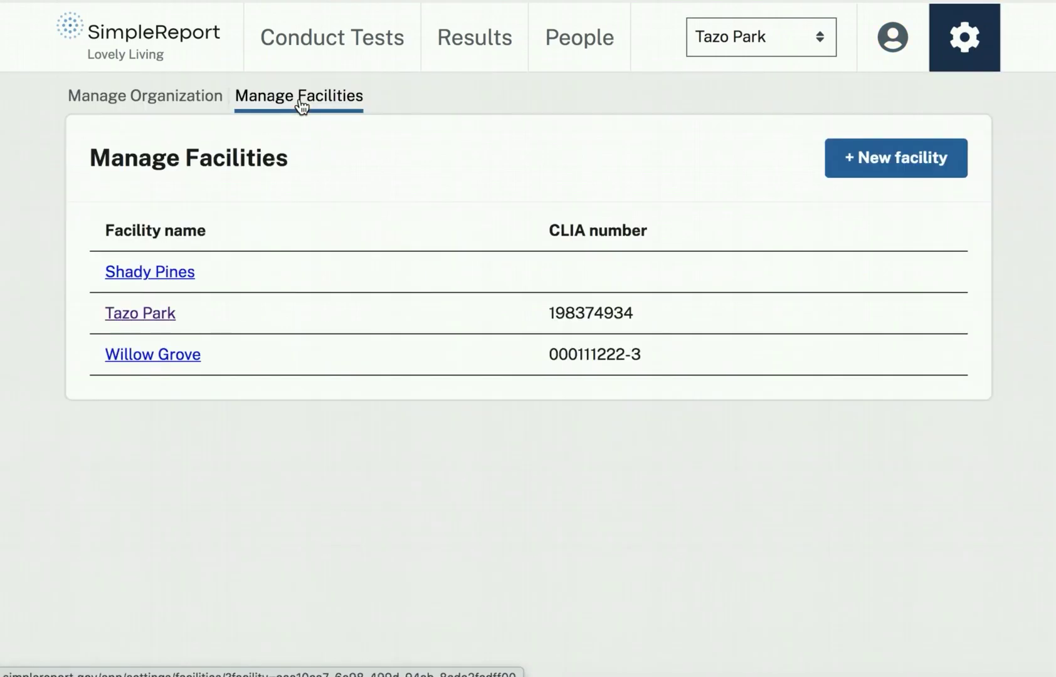
left_click(152, 314)
scroll(370, 364, "down", 4)
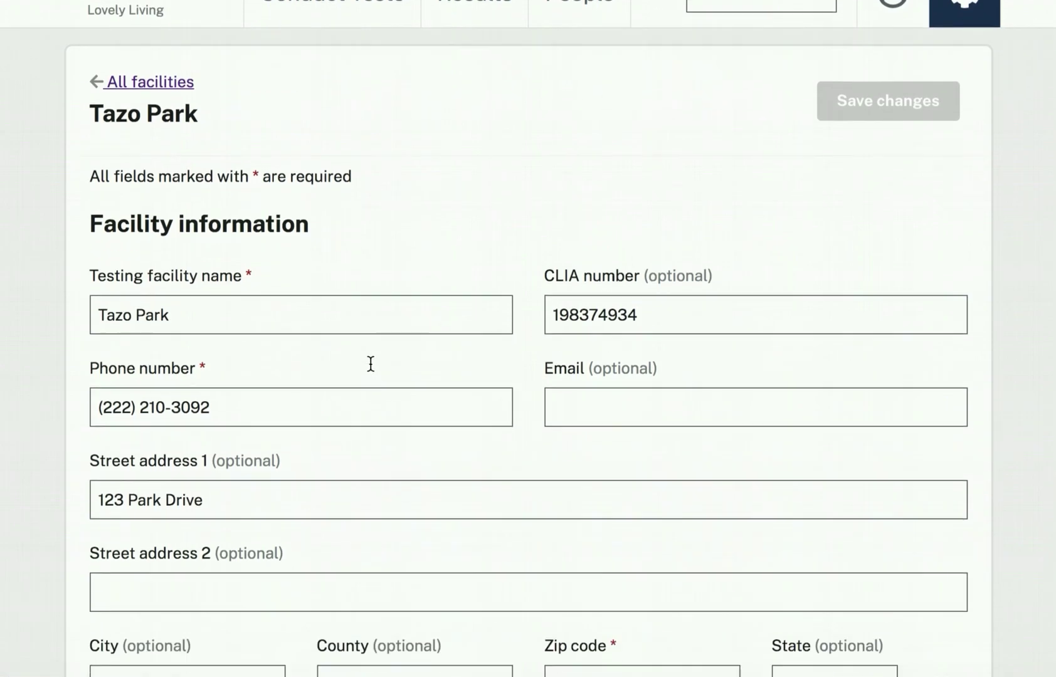
scroll(369, 364, "down", 12)
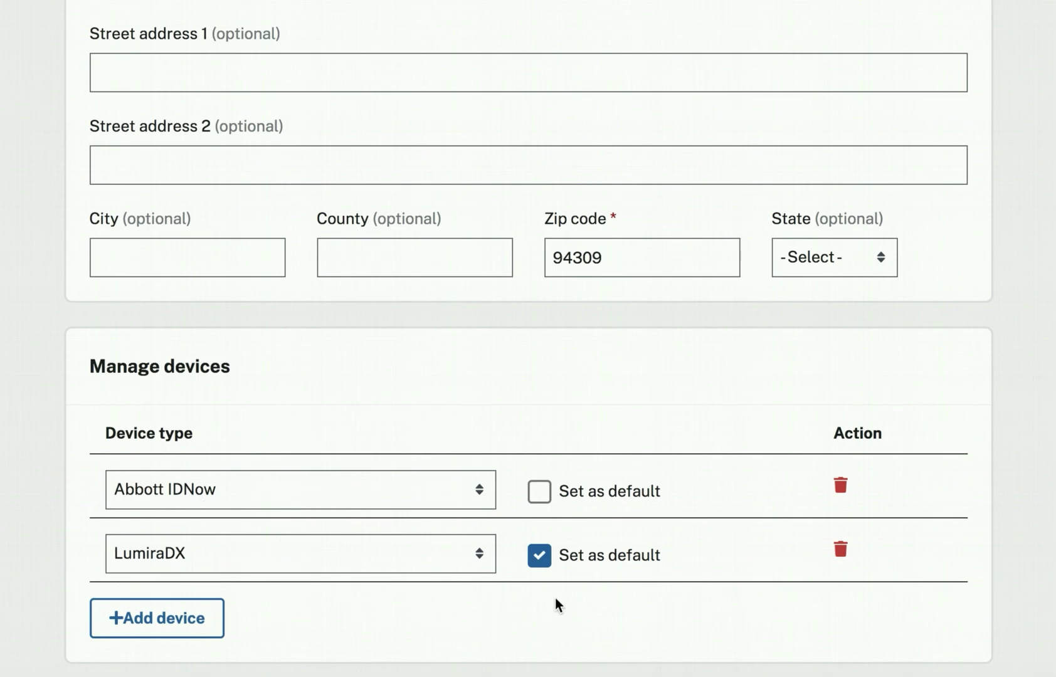
Add Quidel Sofia 2 as the default device and remove LumiraDX.
left_click(188, 620)
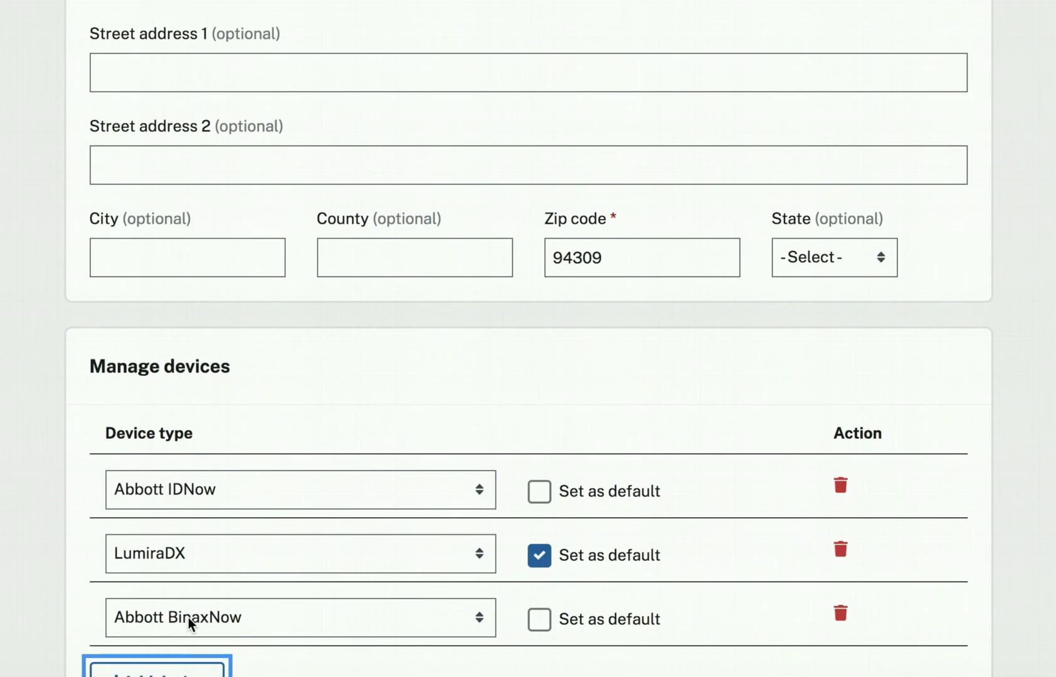
left_click(317, 617)
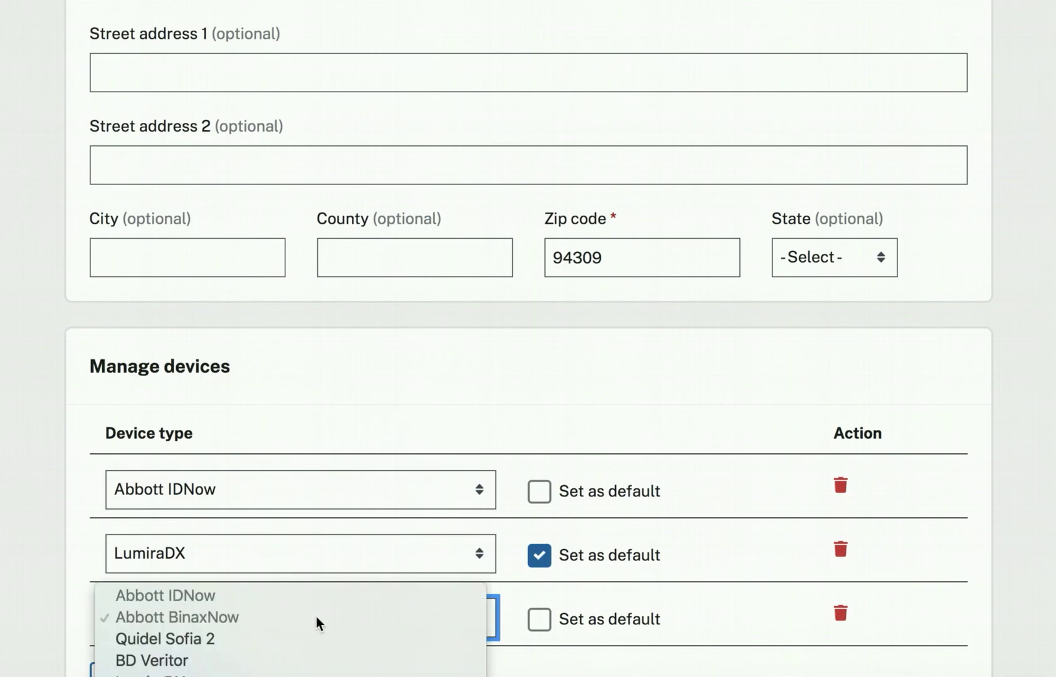
left_click(213, 641)
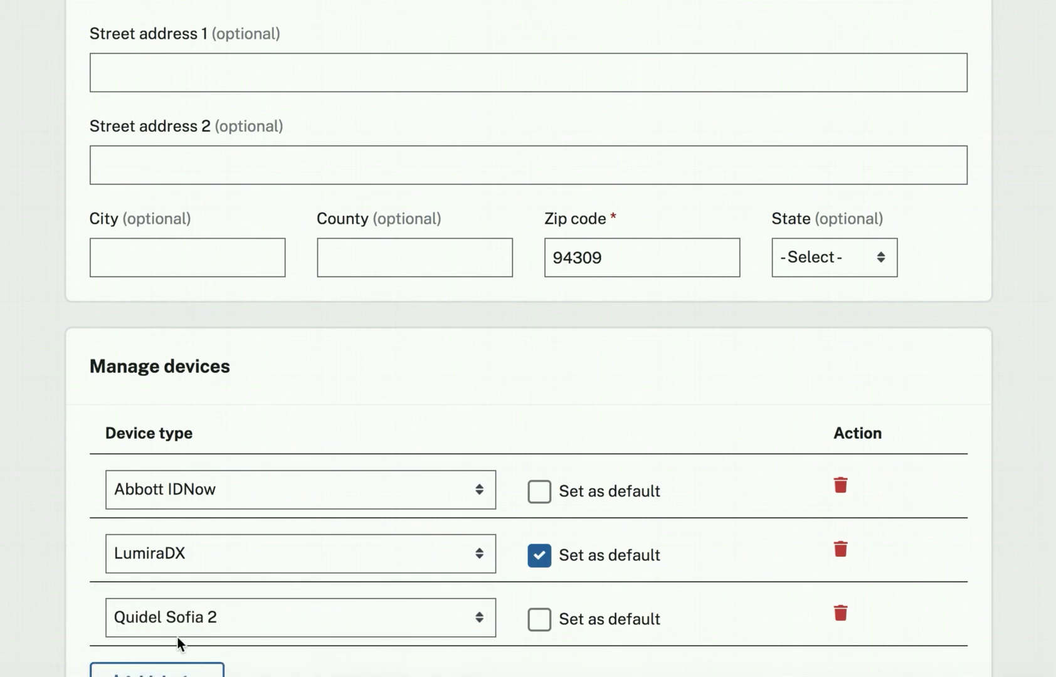
left_click(543, 623)
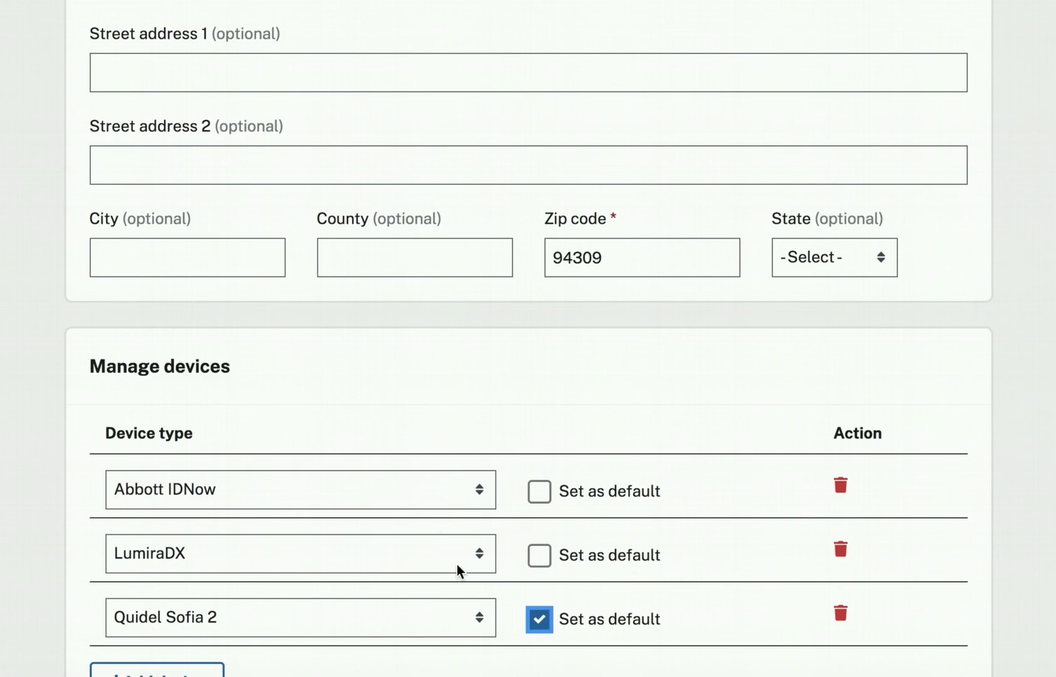
left_click(840, 550)
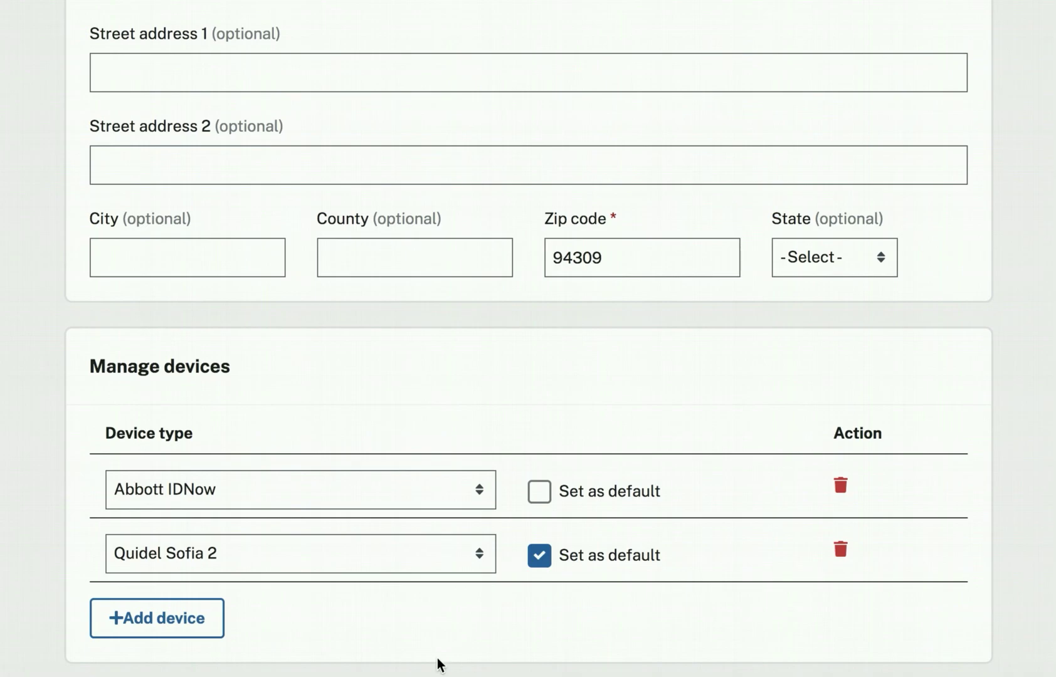
Add an extra device row, then delete the resulting Abbott BinaxNow entry.
left_click(182, 618)
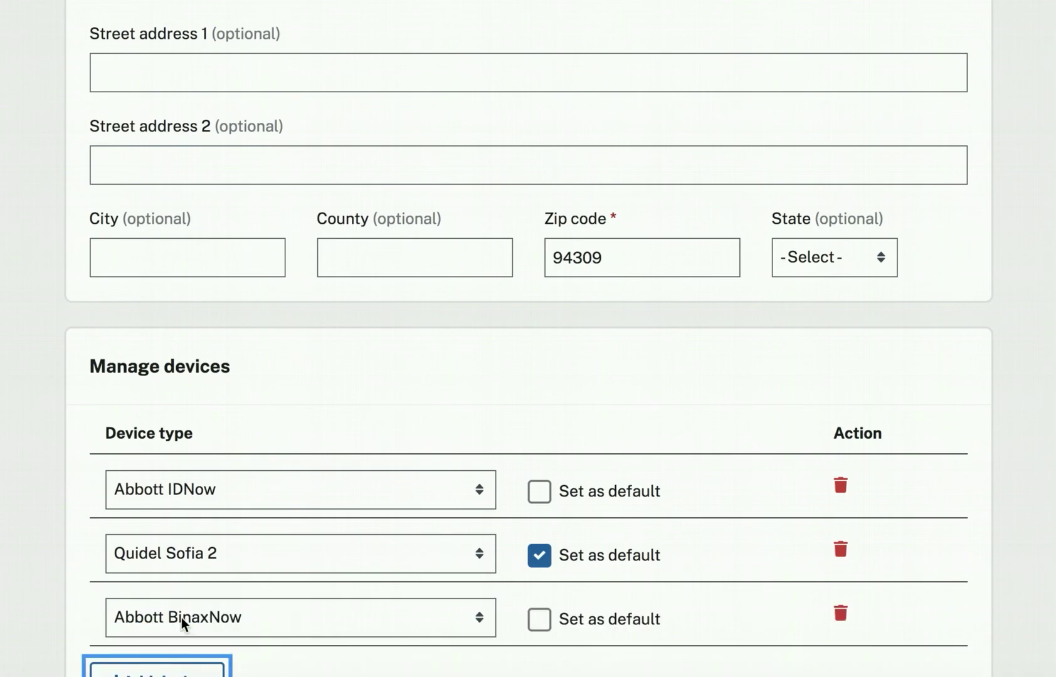
left_click(372, 617)
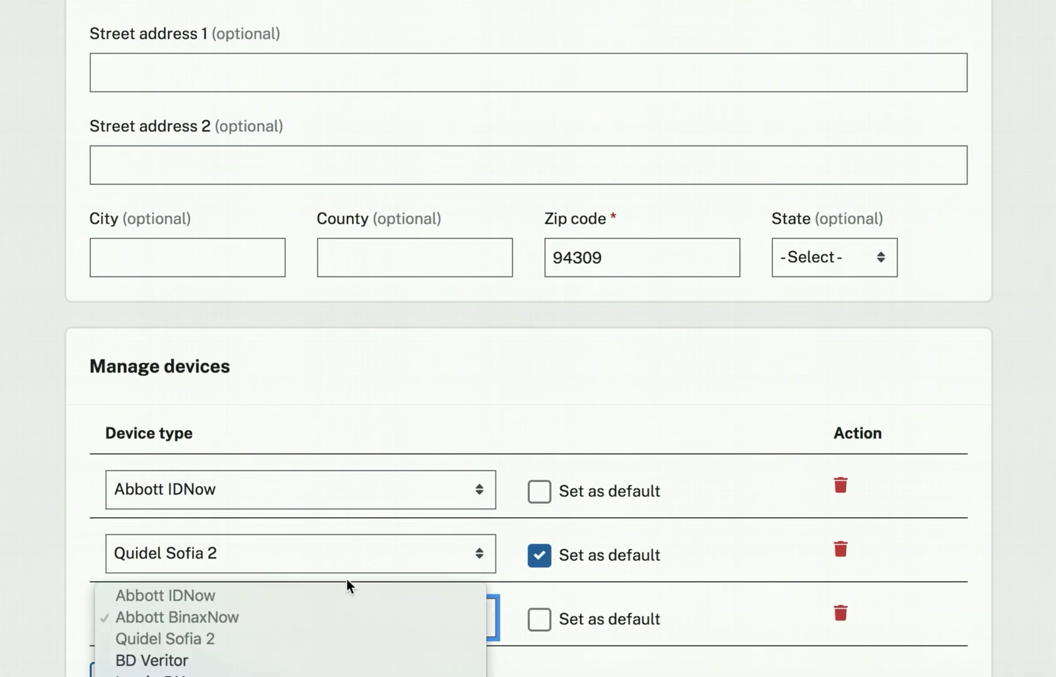
left_click(675, 618)
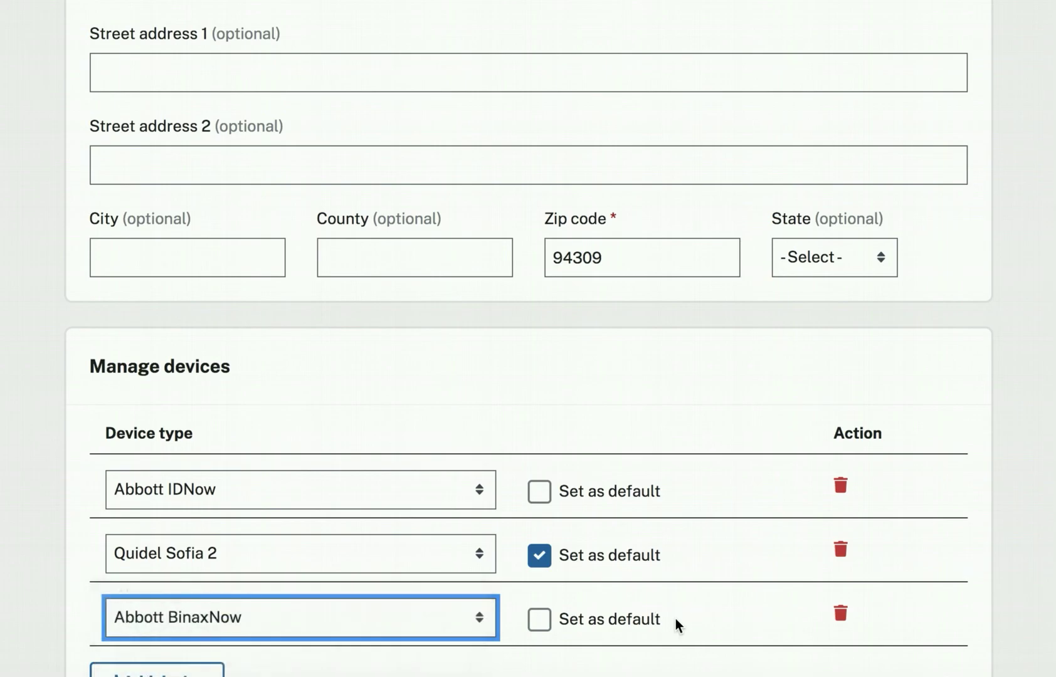
left_click(840, 614)
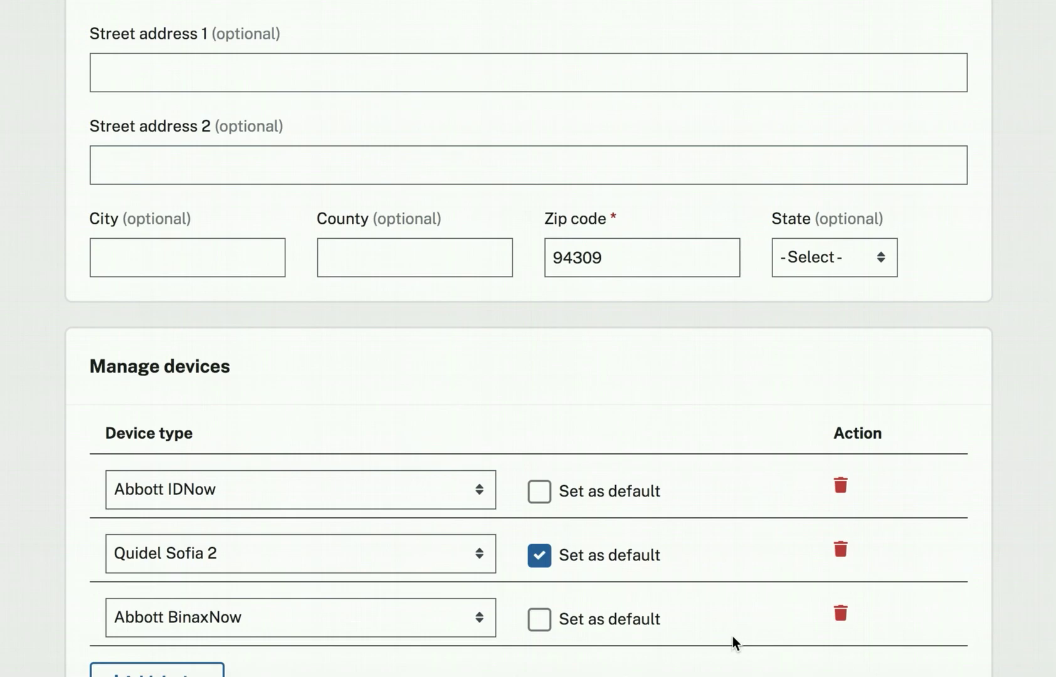
left_click(841, 613)
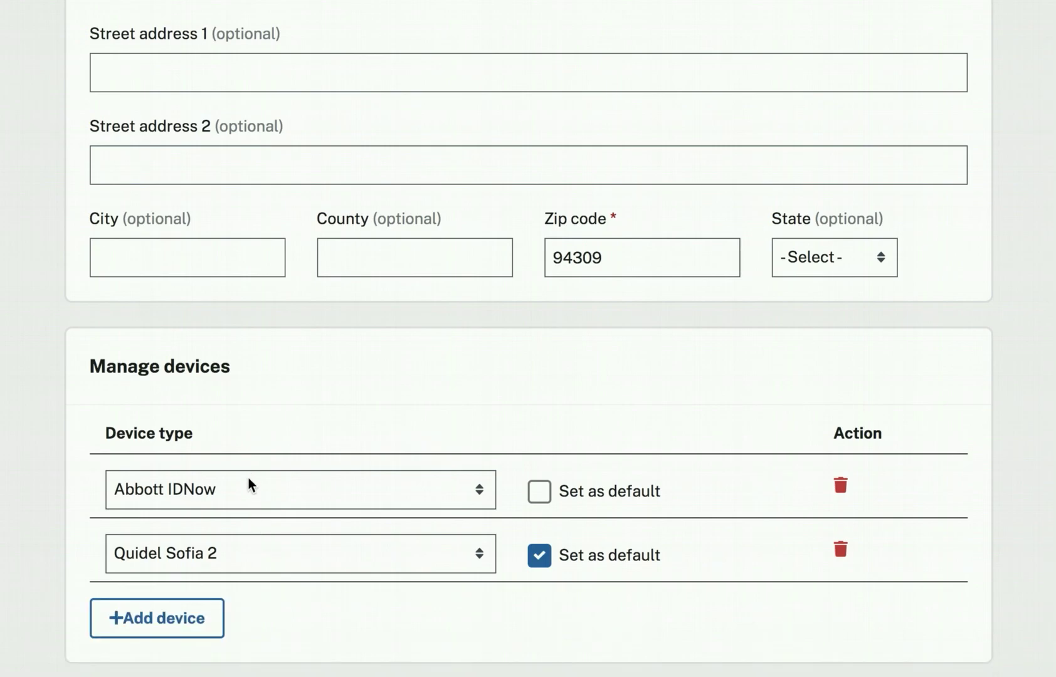
Save Tazo Park with devices Abbott IDNow and default Quidel Sofia 2.
scroll(330, 556, "up", 15)
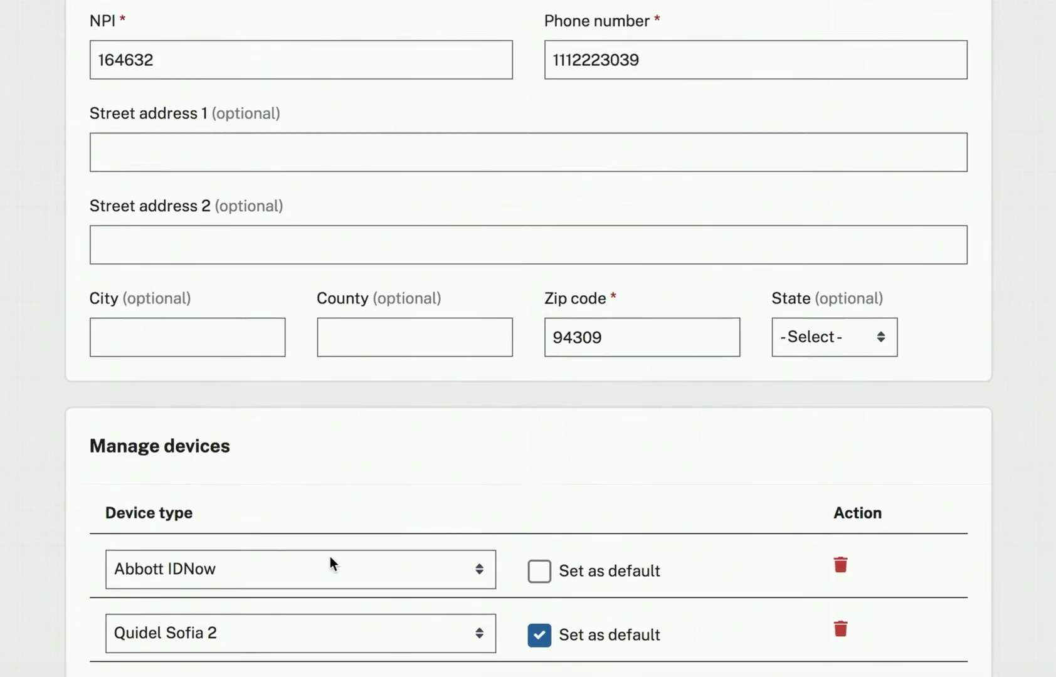
scroll(330, 556, "up", 3)
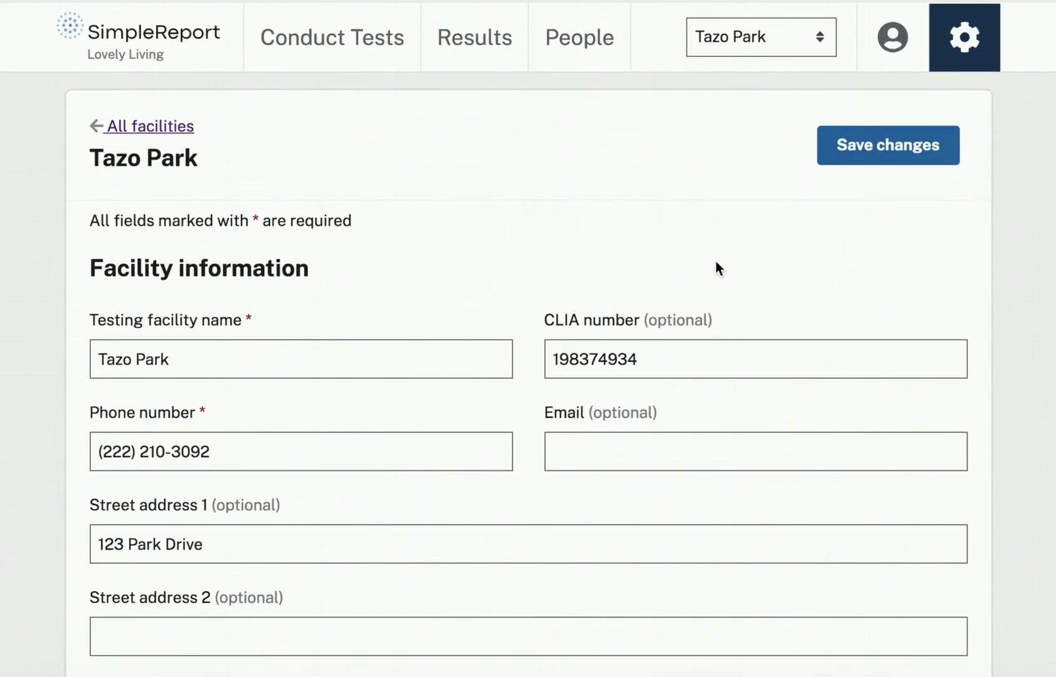
left_click(908, 153)
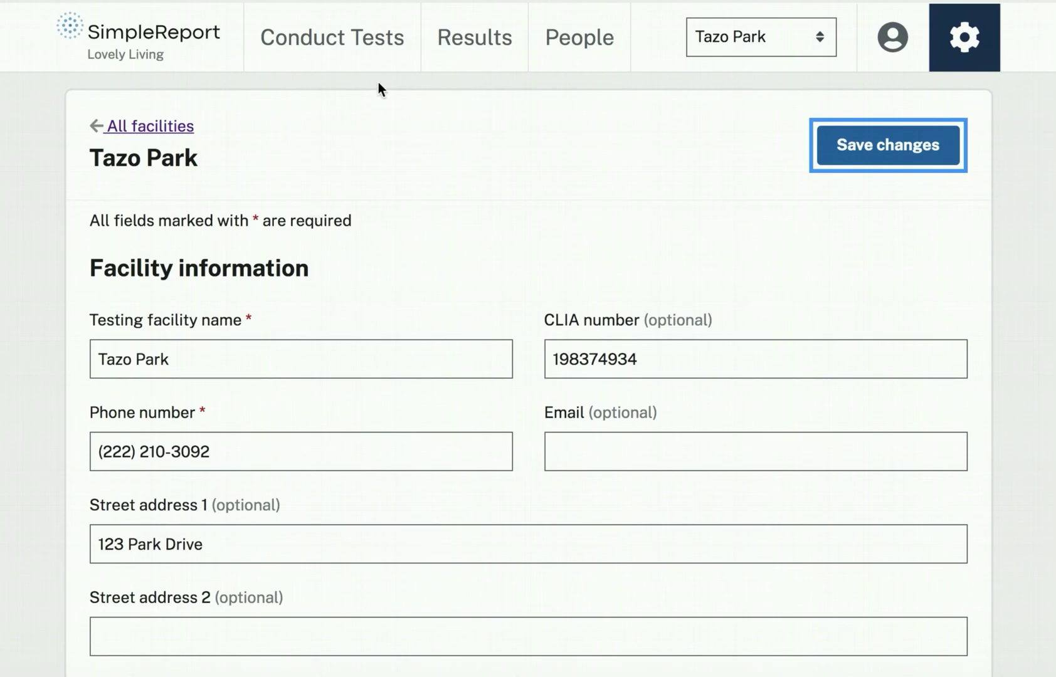
Confirm the queued test offers Abbott IDNow and Quidel Sofia 2, pick Quidel Sofia 2, then remove the test.
left_click(340, 42)
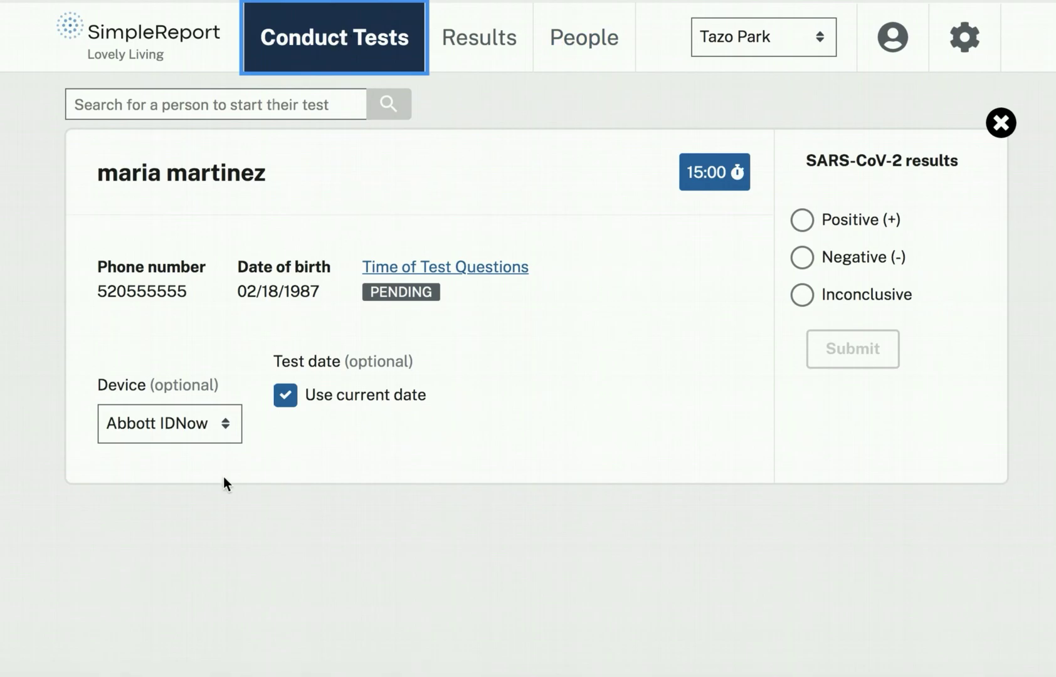
left_click(227, 438)
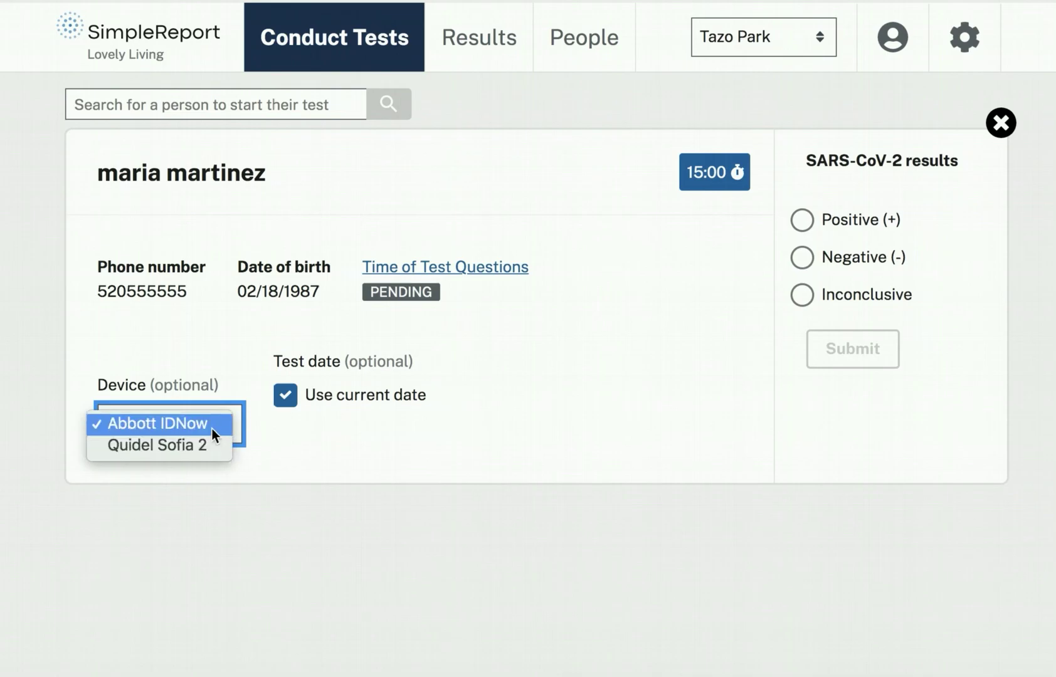
left_click(234, 492)
left_click(220, 425)
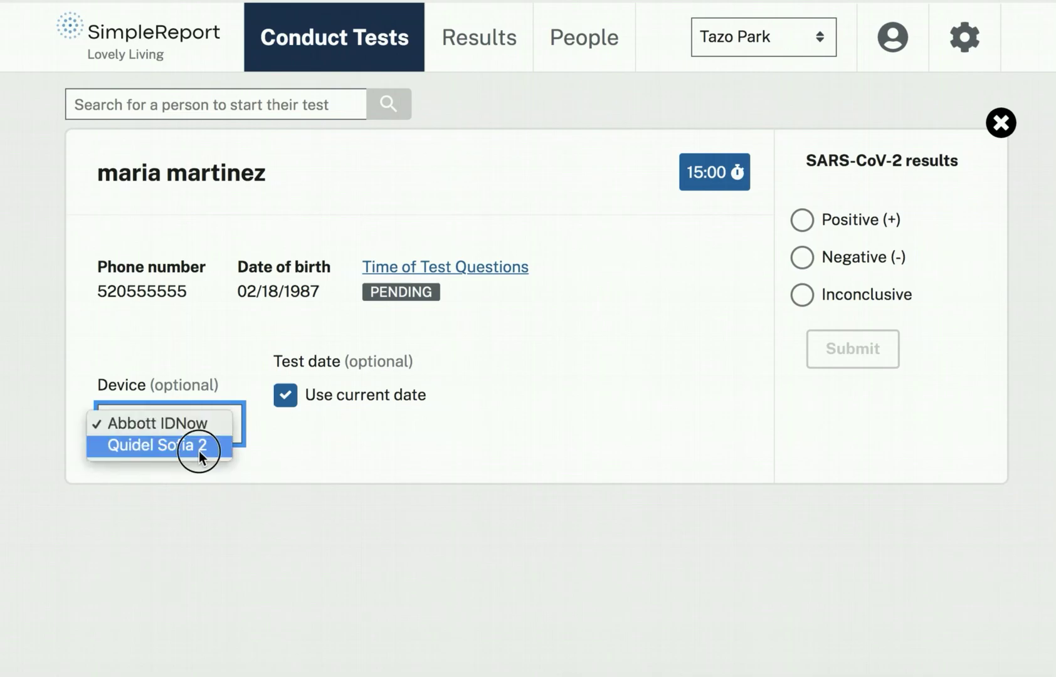
left_click(199, 452)
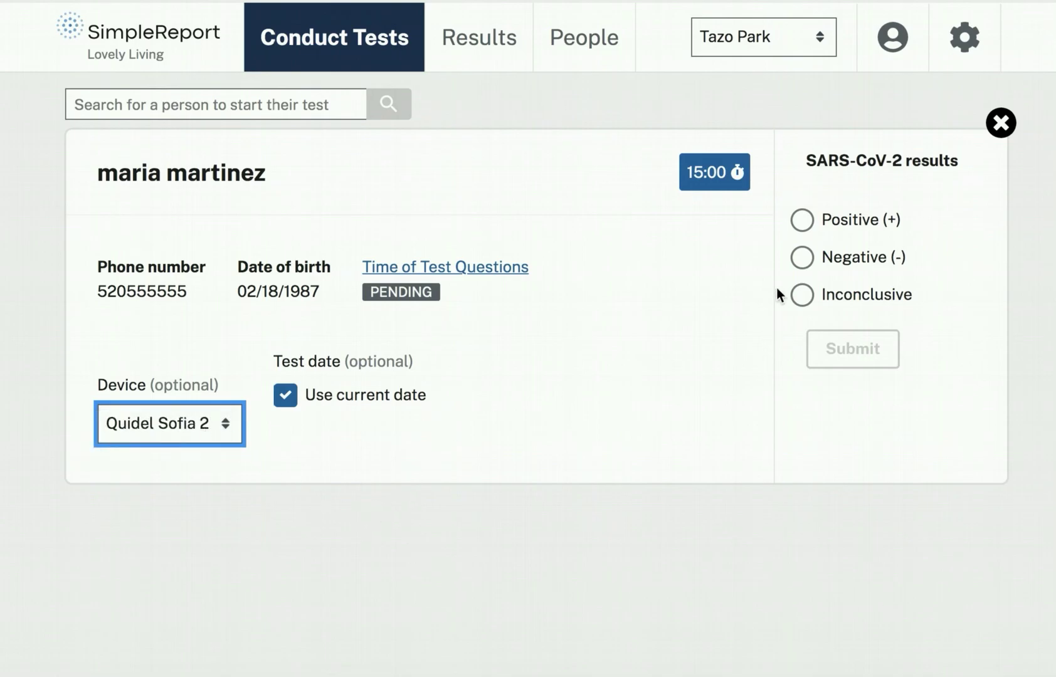
left_click(1001, 123)
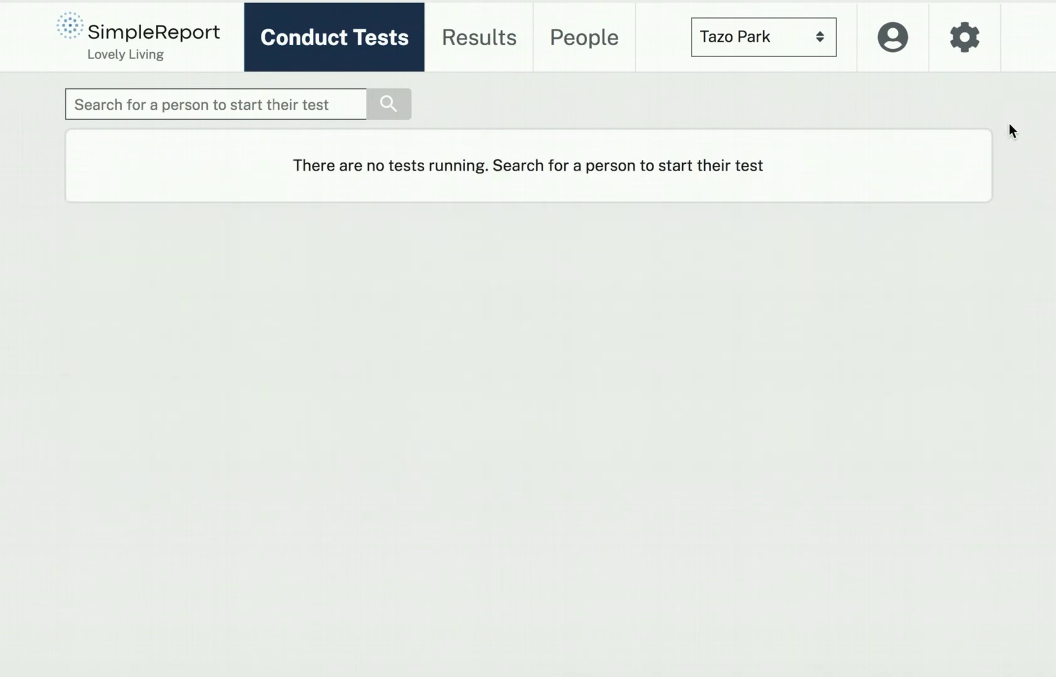